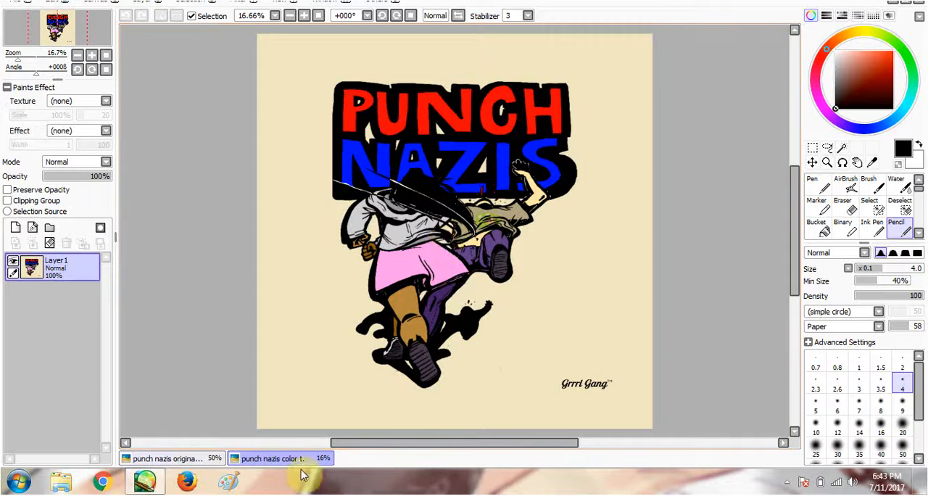
- Crop the original punch nazis photo to the drawn artwork, removing the areas above and below the paper, and clear the selection
{"action": "left_click", "coordinate": [203, 458]}
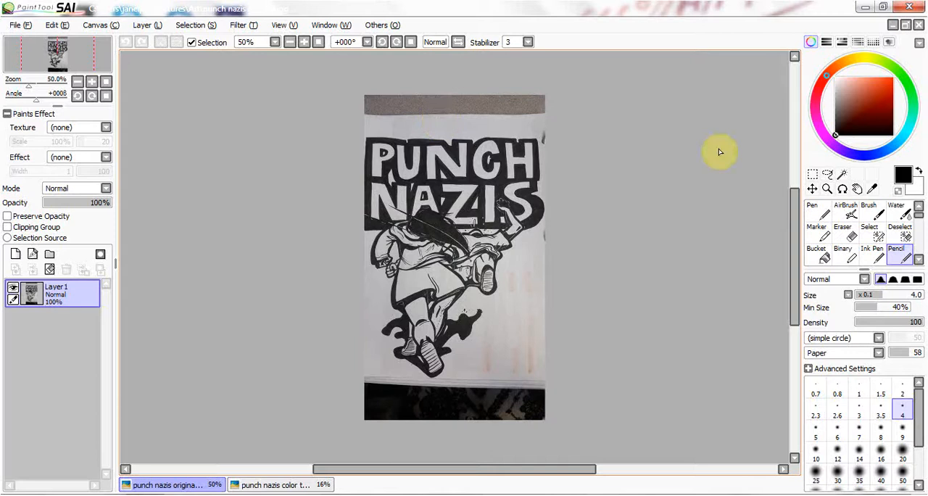
{"action": "left_click", "coordinate": [812, 174]}
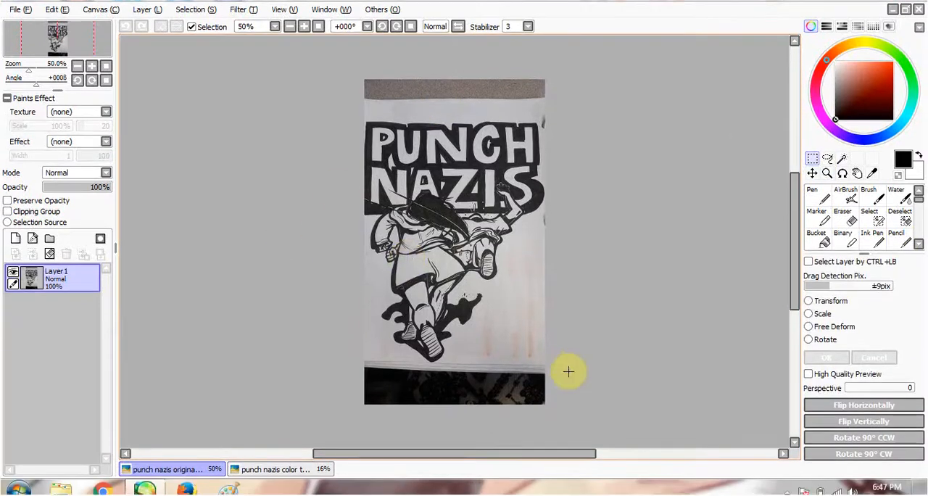
{"action": "left_click_drag", "start_coordinate": [549, 366], "coordinate": [338, 131]}
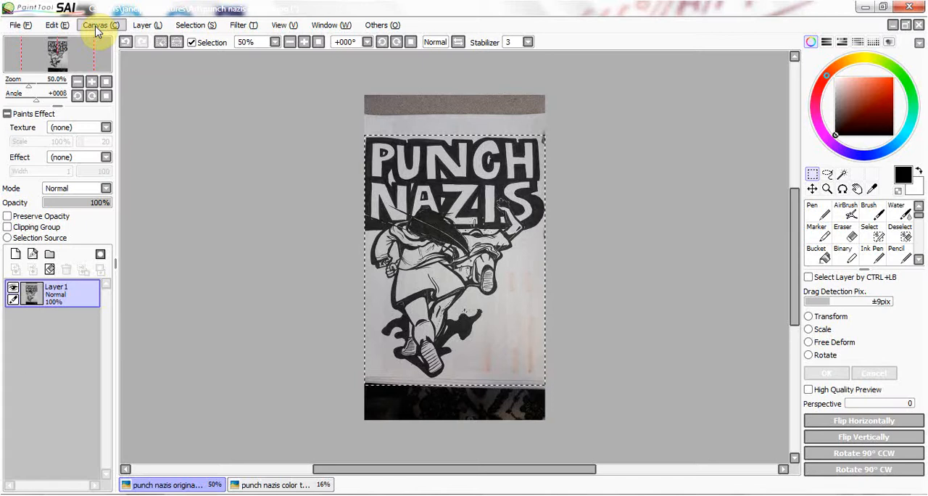
{"action": "left_click", "coordinate": [97, 27]}
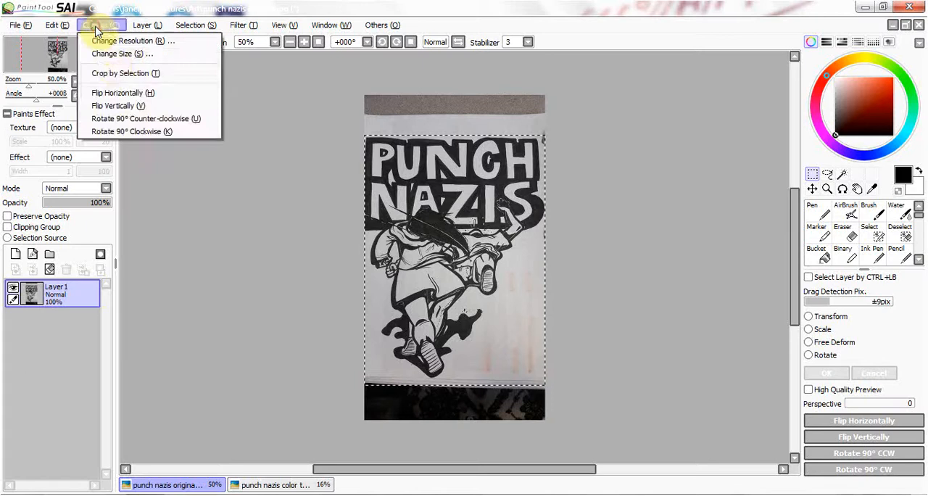
{"action": "left_click", "coordinate": [113, 74]}
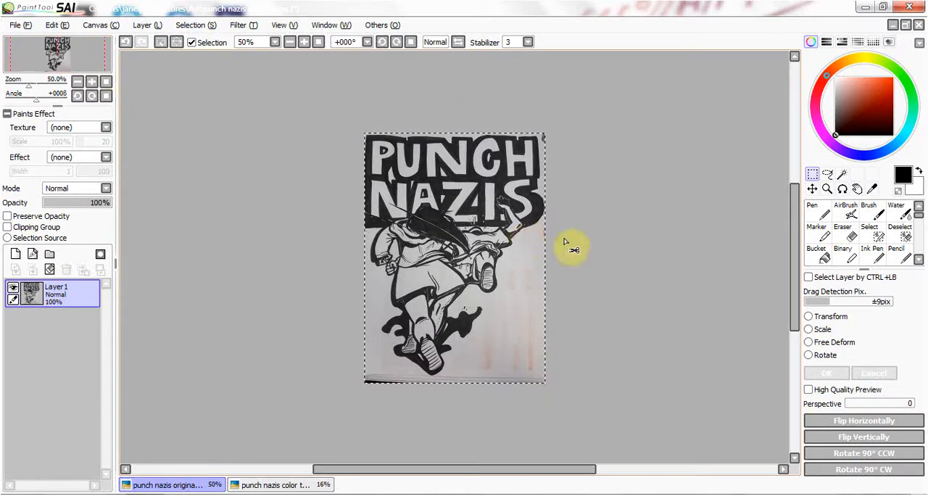
{"action": "key", "text": "ctrl+d"}
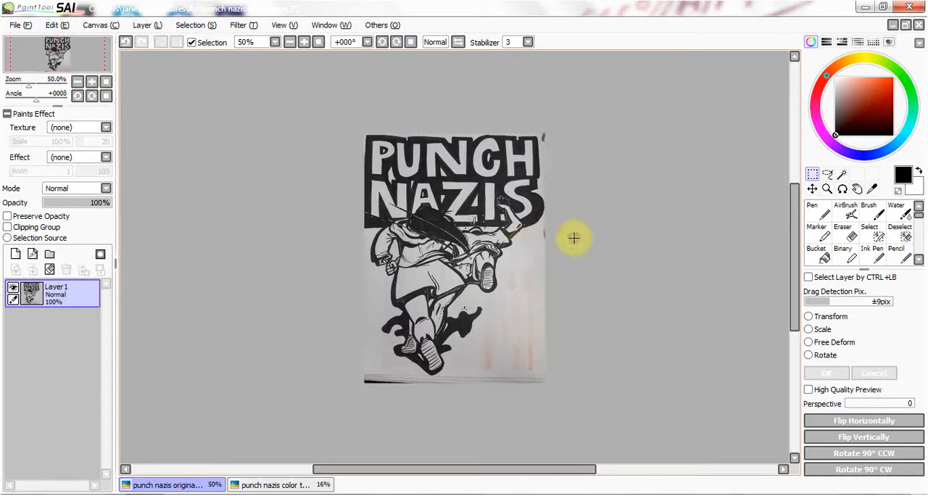
- Desaturate the cropped drawing by applying a Hue and Saturation adjustment with saturation at -100
{"action": "left_click", "coordinate": [304, 43]}
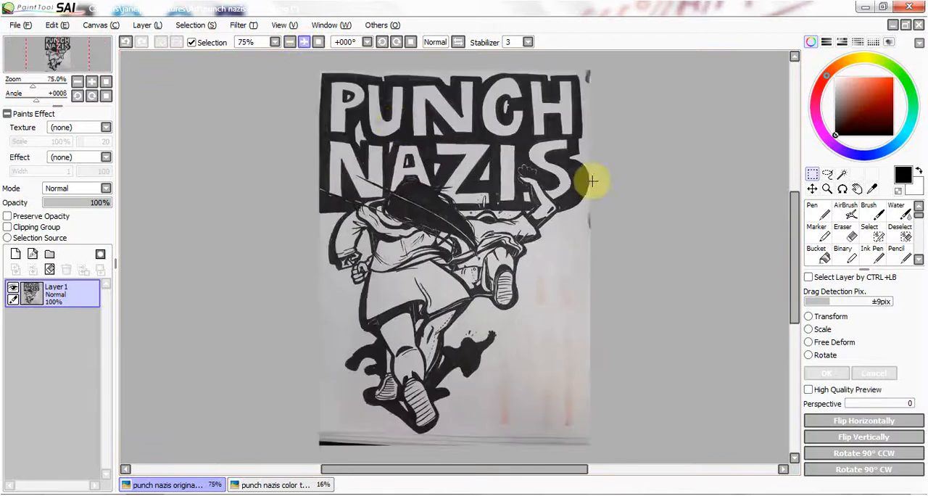
{"action": "left_click", "coordinate": [305, 43]}
{"action": "left_click", "coordinate": [290, 44]}
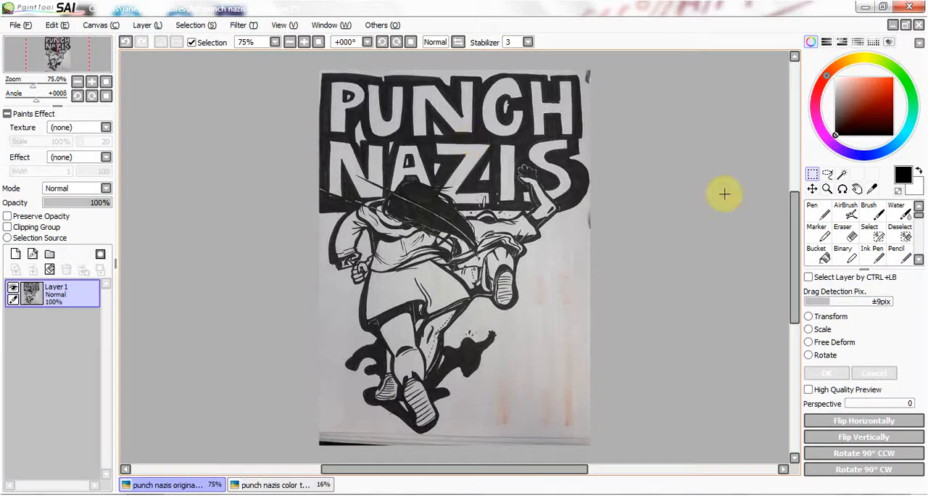
{"action": "scroll", "coordinate": [793, 282], "scroll_direction": "down", "scroll_amount": 3}
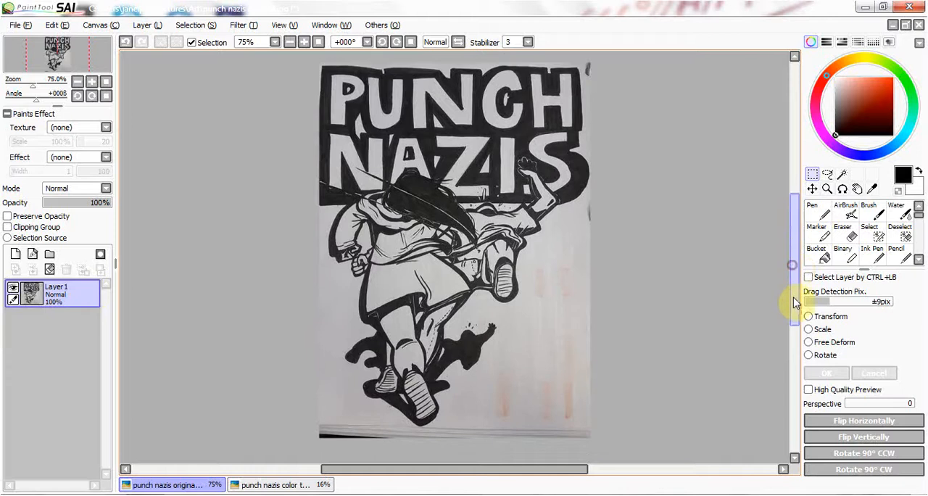
{"action": "scroll", "coordinate": [796, 278], "scroll_direction": "up", "scroll_amount": 3}
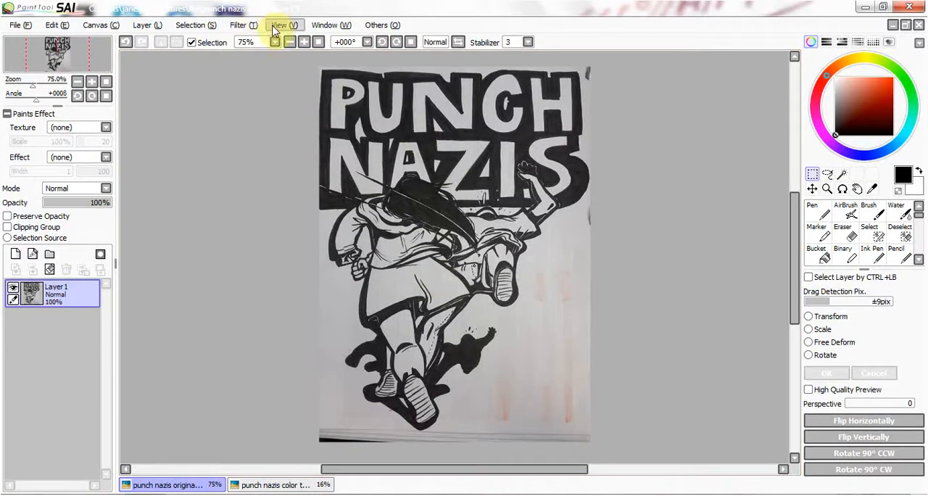
{"action": "left_click", "coordinate": [245, 27]}
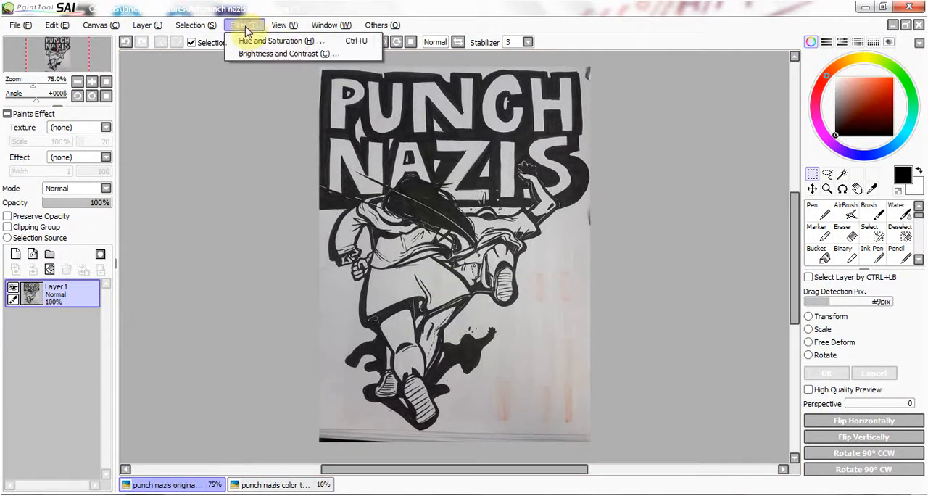
{"action": "left_click", "coordinate": [286, 41]}
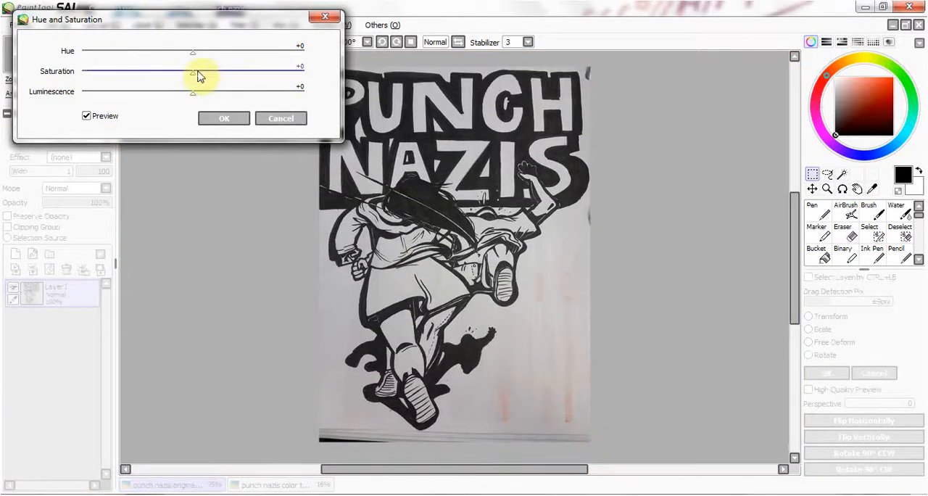
{"action": "left_click_drag", "start_coordinate": [198, 73], "coordinate": [79, 72]}
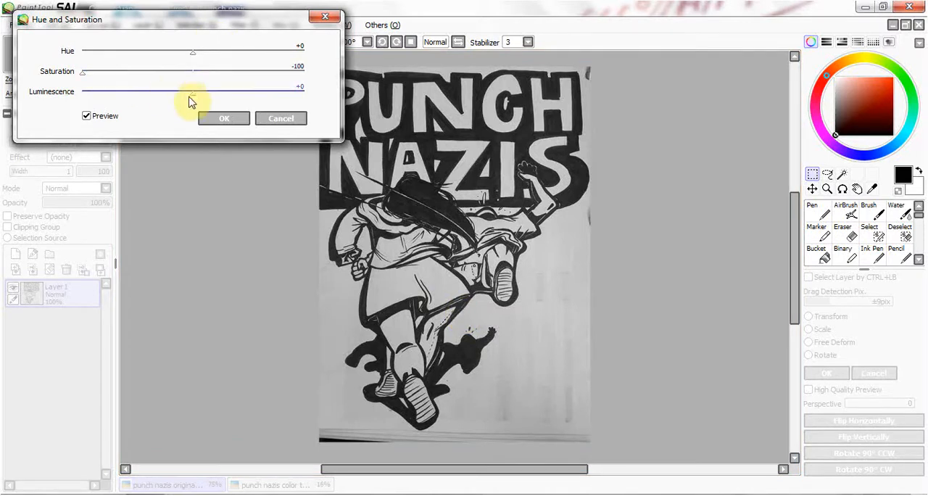
{"action": "mouse_move", "coordinate": [192, 98]}
{"action": "left_mouse_down"}
{"action": "mouse_move", "coordinate": [271, 124]}
{"action": "mouse_move", "coordinate": [235, 124]}
{"action": "mouse_move", "coordinate": [193, 108]}
{"action": "left_mouse_up"}
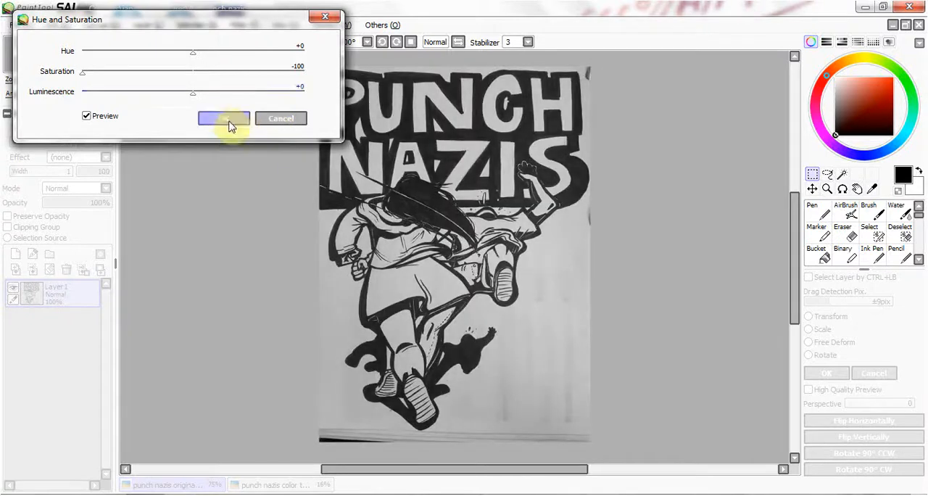
{"action": "left_click", "coordinate": [280, 118]}
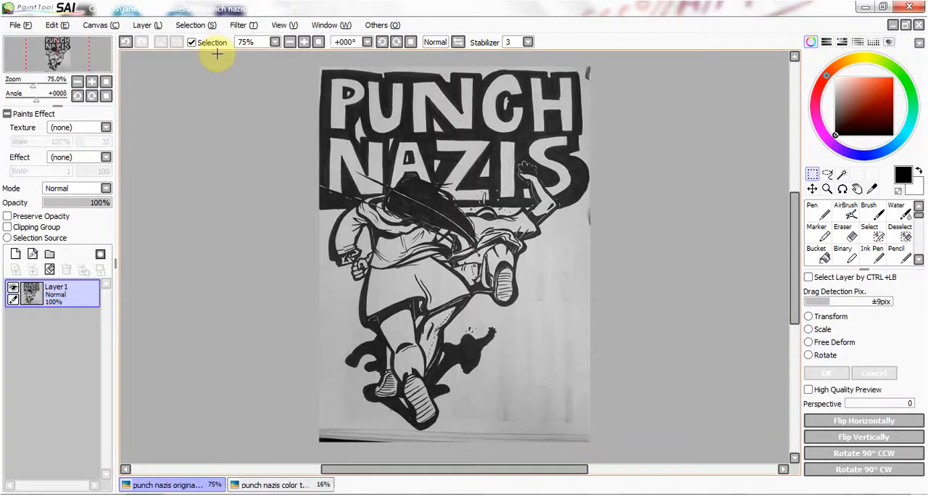
- Raise the drawing's contrast to +100 with the Brightness and Contrast filter to get pure black lines on white
{"action": "left_click", "coordinate": [241, 26]}
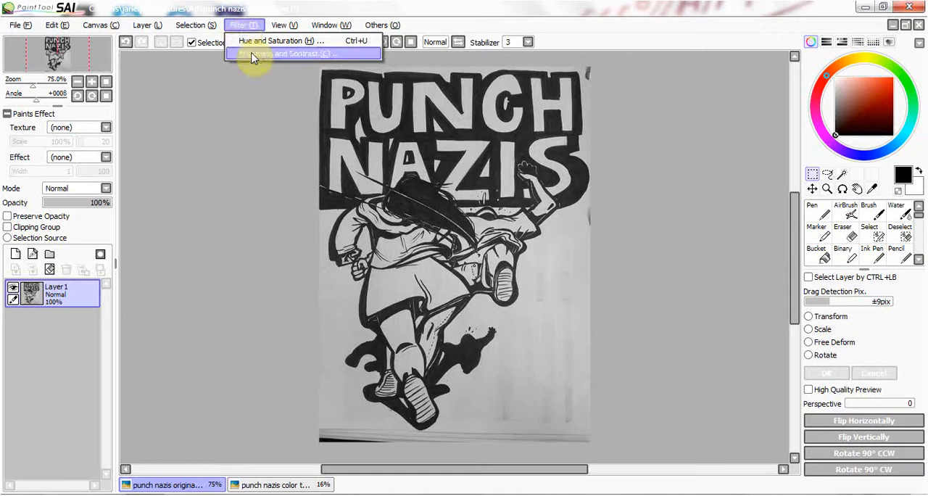
{"action": "left_click", "coordinate": [251, 55]}
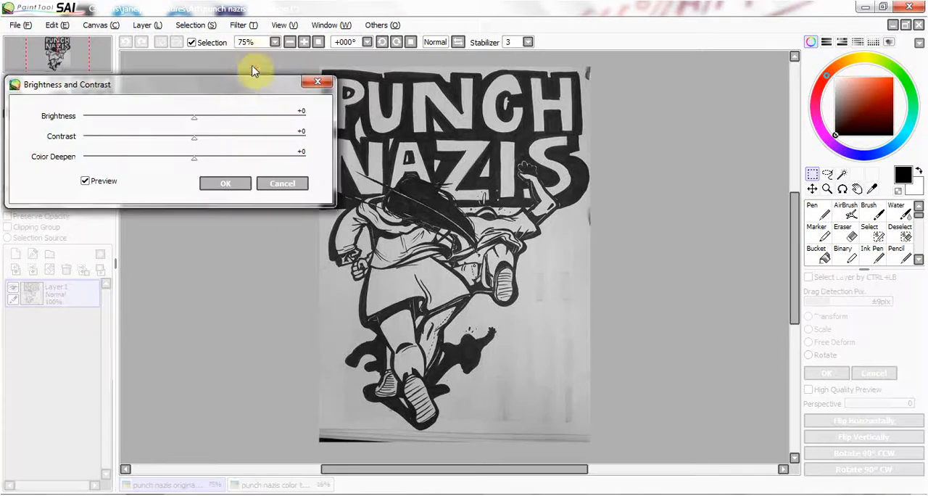
{"action": "left_click_drag", "start_coordinate": [232, 85], "coordinate": [220, 68]}
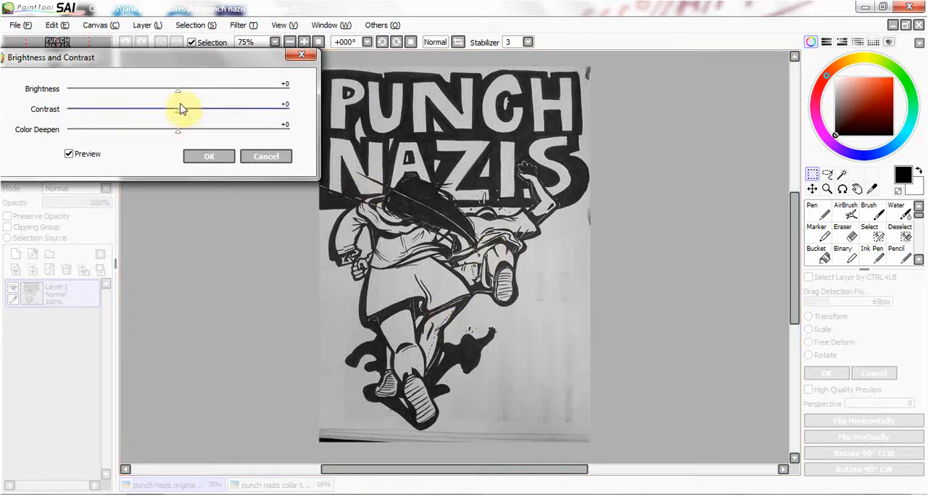
{"action": "mouse_move", "coordinate": [180, 100]}
{"action": "left_mouse_down"}
{"action": "mouse_move", "coordinate": [263, 124]}
{"action": "mouse_move", "coordinate": [177, 108]}
{"action": "mouse_move", "coordinate": [182, 101]}
{"action": "left_mouse_up"}
{"action": "mouse_move", "coordinate": [178, 117]}
{"action": "left_mouse_down"}
{"action": "mouse_move", "coordinate": [253, 138]}
{"action": "mouse_move", "coordinate": [294, 124]}
{"action": "left_mouse_up"}
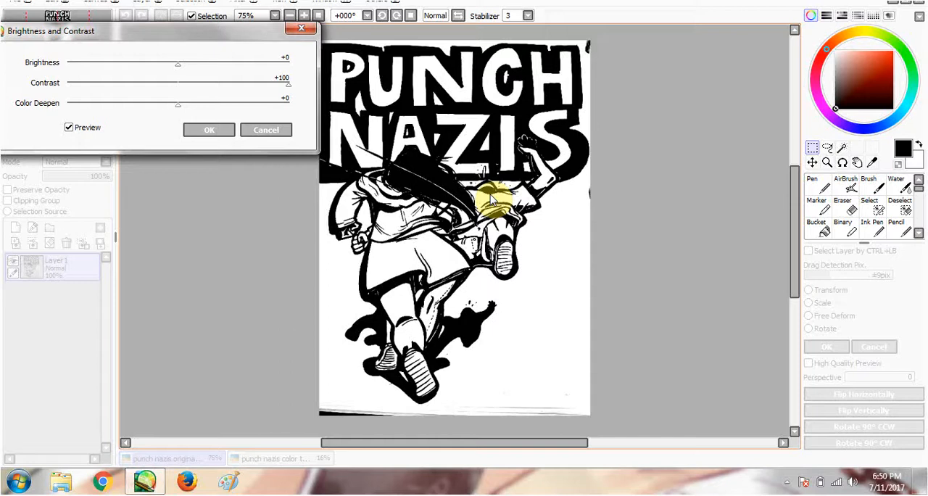
{"action": "left_click", "coordinate": [208, 131]}
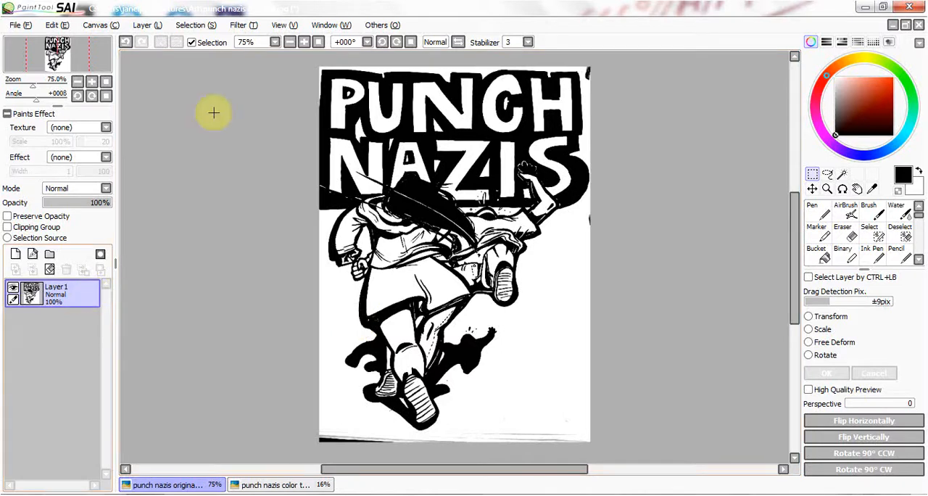
- Convert the line art's luminance to transparency and add a new layer beneath Layer1 for colour
{"action": "left_click", "coordinate": [158, 29]}
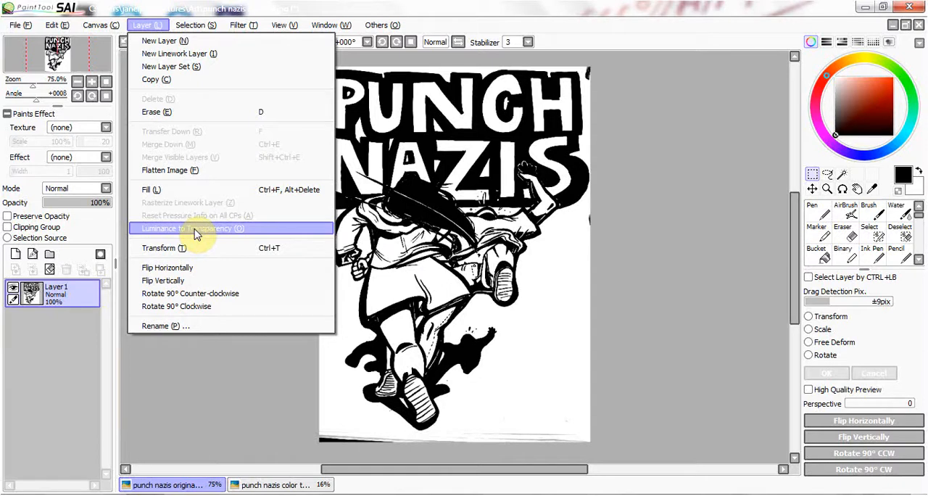
{"action": "left_click", "coordinate": [196, 233]}
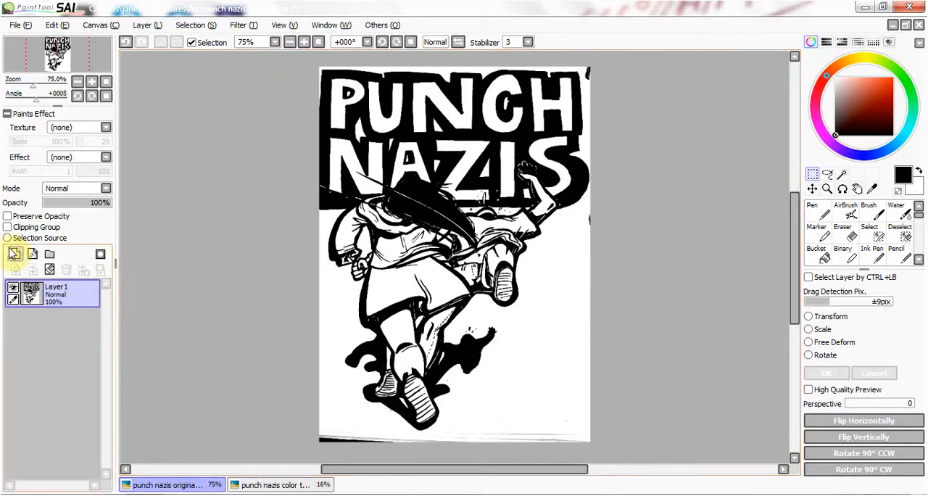
{"action": "left_click", "coordinate": [15, 254]}
{"action": "left_click_drag", "start_coordinate": [32, 292], "coordinate": [51, 344]}
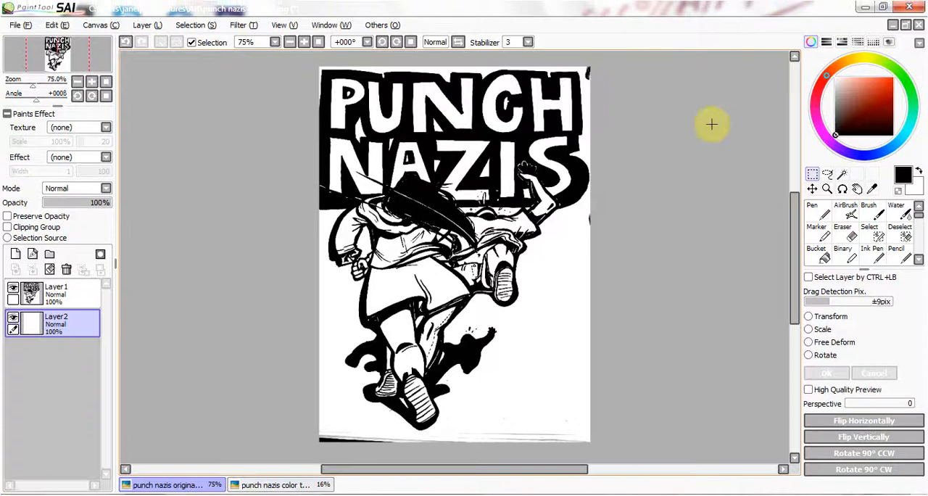
- Paint bright red across most of the drawing on Layer2, beneath the line art, with the Pen at size 350
{"action": "mouse_move", "coordinate": [861, 119]}
{"action": "left_mouse_down"}
{"action": "mouse_move", "coordinate": [878, 110]}
{"action": "mouse_move", "coordinate": [897, 70]}
{"action": "left_mouse_up"}
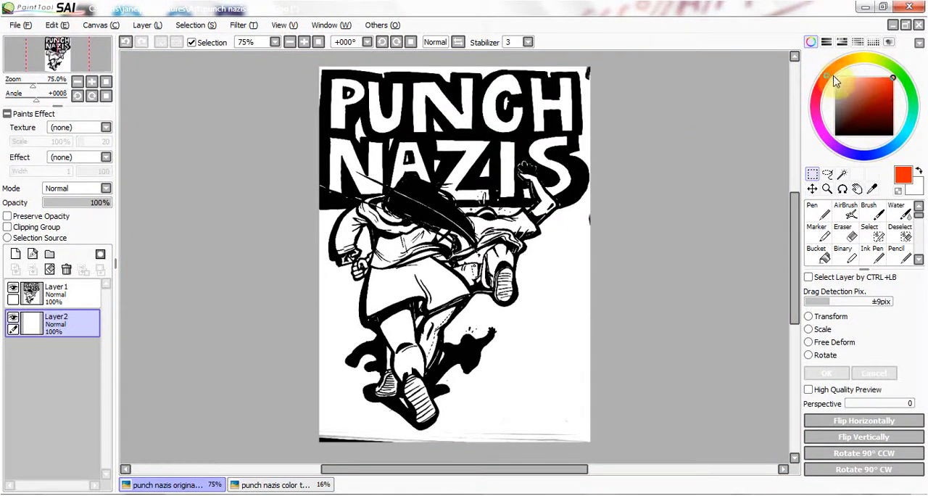
{"action": "left_click", "coordinate": [842, 254]}
{"action": "left_click", "coordinate": [818, 87]}
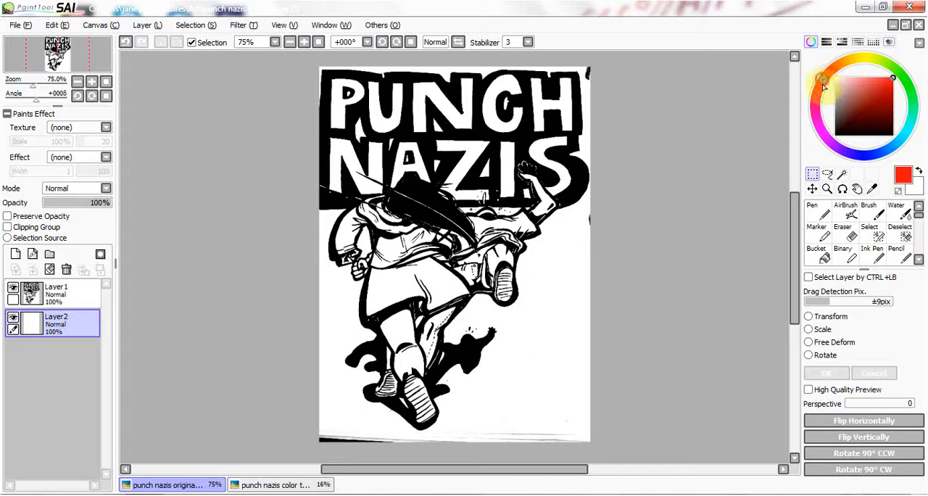
{"action": "left_click", "coordinate": [823, 232]}
{"action": "left_click", "coordinate": [815, 210]}
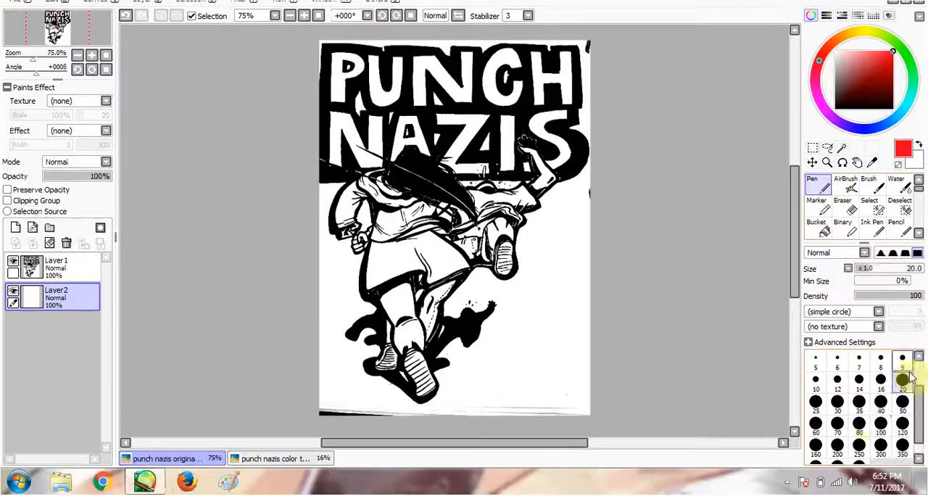
{"action": "left_click", "coordinate": [903, 473]}
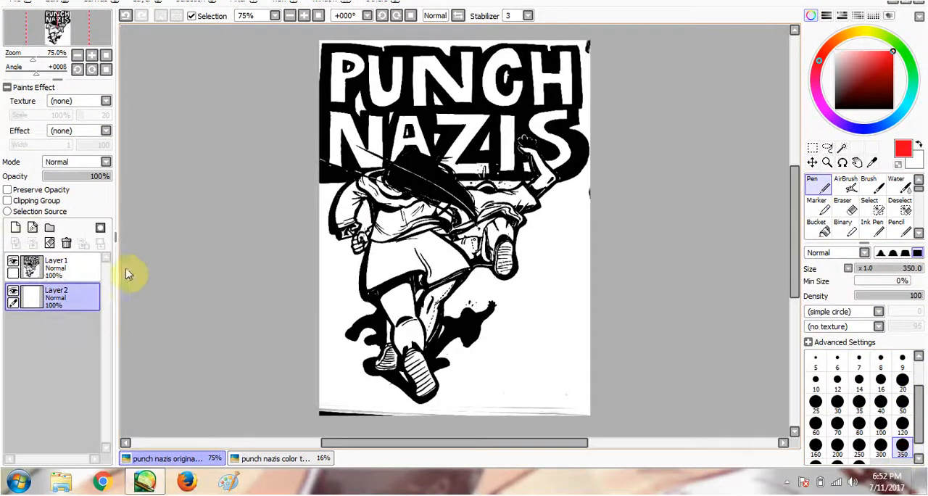
{"action": "mouse_move", "coordinate": [486, 196]}
{"action": "left_mouse_down"}
{"action": "mouse_move", "coordinate": [384, 267]}
{"action": "mouse_move", "coordinate": [495, 225]}
{"action": "mouse_move", "coordinate": [366, 291]}
{"action": "mouse_move", "coordinate": [493, 327]}
{"action": "mouse_move", "coordinate": [408, 339]}
{"action": "mouse_move", "coordinate": [495, 184]}
{"action": "mouse_move", "coordinate": [490, 221]}
{"action": "mouse_move", "coordinate": [498, 114]}
{"action": "mouse_move", "coordinate": [532, 154]}
{"action": "mouse_move", "coordinate": [361, 135]}
{"action": "mouse_move", "coordinate": [397, 133]}
{"action": "mouse_move", "coordinate": [325, 108]}
{"action": "left_mouse_up"}
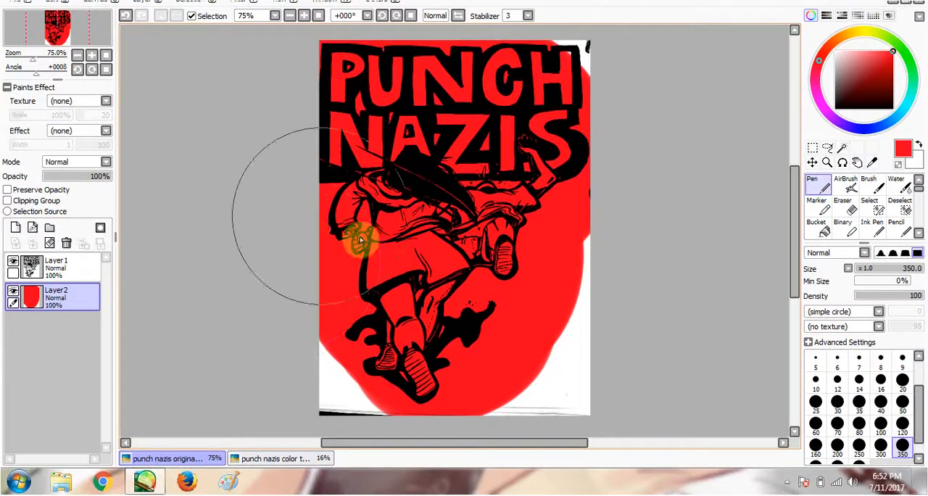
- Erase parts of the red on Layer2 across the PUNCH NAZIS lettering, and return to the Pen
{"action": "key", "text": "e"}
{"action": "mouse_move", "coordinate": [578, 160]}
{"action": "left_mouse_down"}
{"action": "mouse_move", "coordinate": [483, 152]}
{"action": "mouse_move", "coordinate": [483, 97]}
{"action": "mouse_move", "coordinate": [387, 53]}
{"action": "mouse_move", "coordinate": [164, 149]}
{"action": "left_mouse_up"}
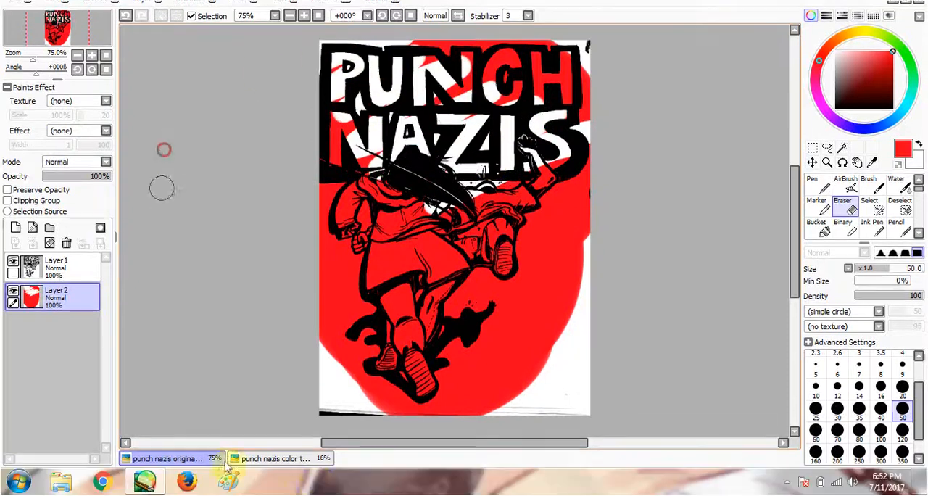
{"action": "key", "text": "n"}
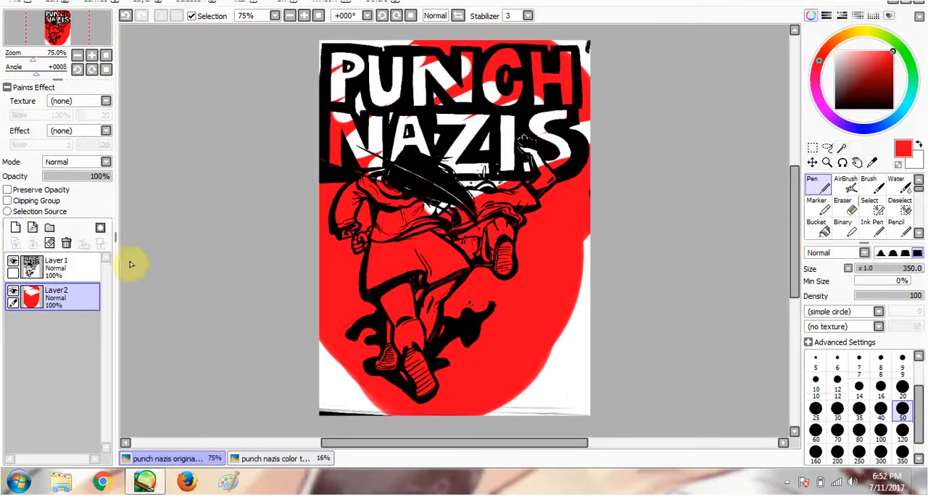
- Try bright green Pen strokes at size 20 on the line art in Layer1 over the skirt, and undo them
{"action": "left_click", "coordinate": [69, 263]}
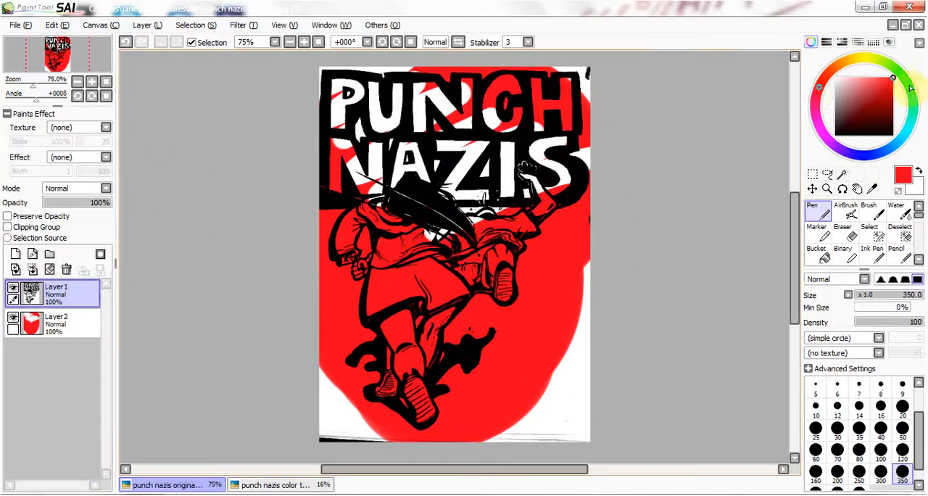
{"action": "left_click", "coordinate": [906, 53]}
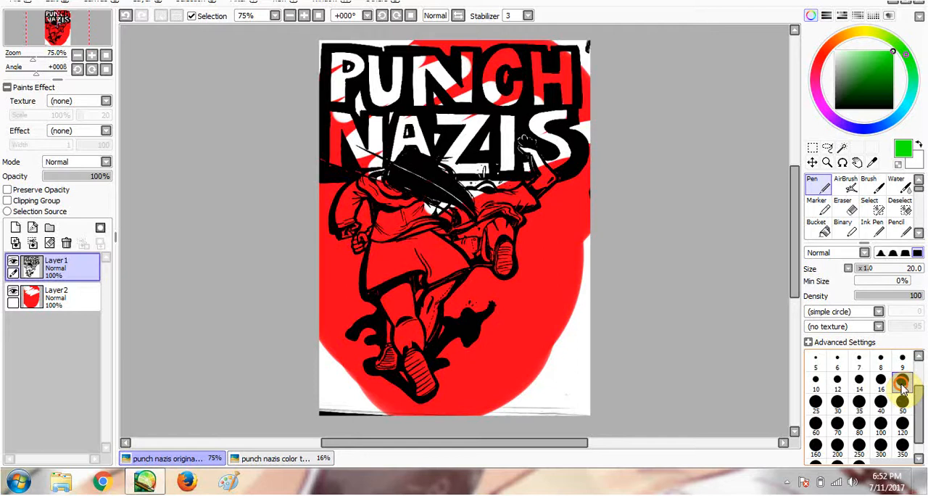
{"action": "left_click", "coordinate": [902, 406]}
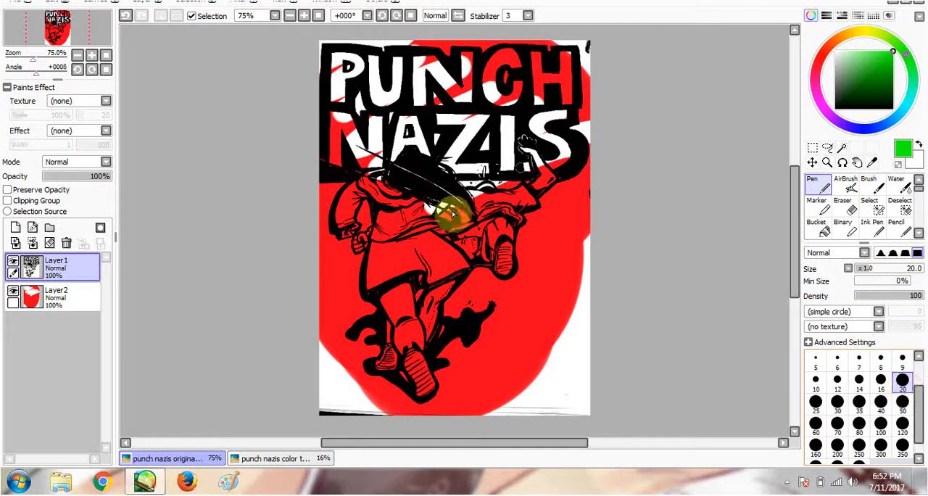
{"action": "mouse_move", "coordinate": [386, 265]}
{"action": "left_mouse_down"}
{"action": "mouse_move", "coordinate": [362, 270]}
{"action": "mouse_move", "coordinate": [366, 279]}
{"action": "left_mouse_up"}
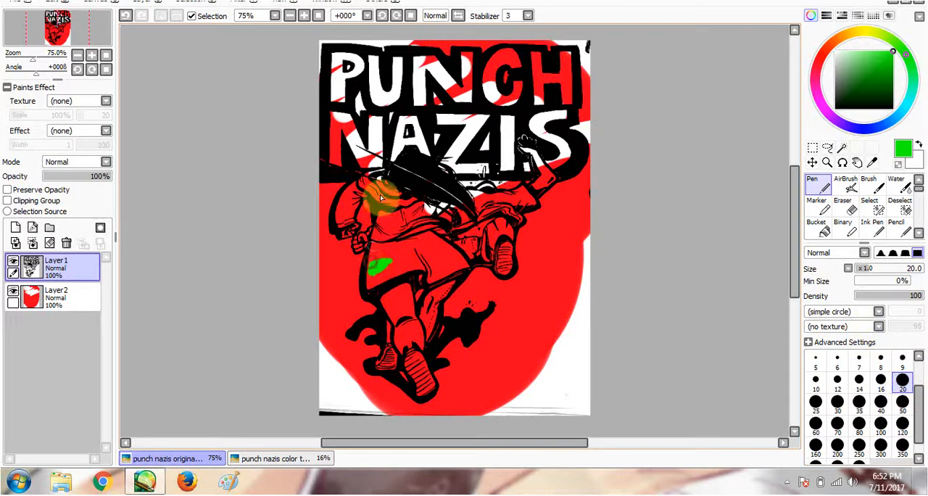
{"action": "left_click", "coordinate": [304, 15]}
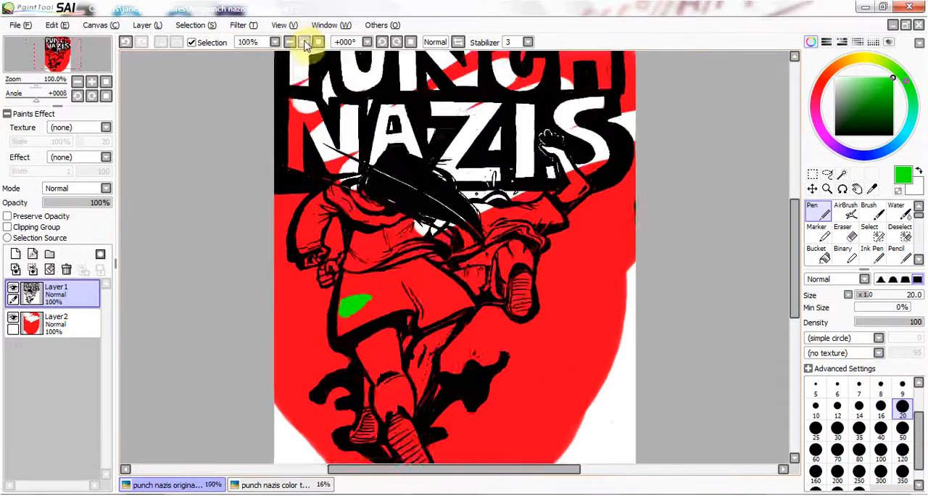
{"action": "left_click", "coordinate": [305, 42]}
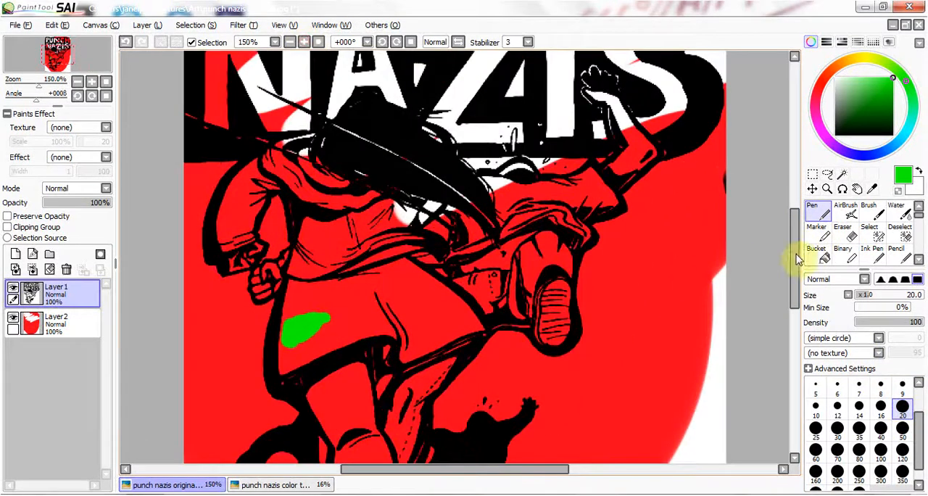
{"action": "left_click_drag", "start_coordinate": [796, 254], "coordinate": [790, 285]}
{"action": "left_click_drag", "start_coordinate": [296, 264], "coordinate": [250, 307]}
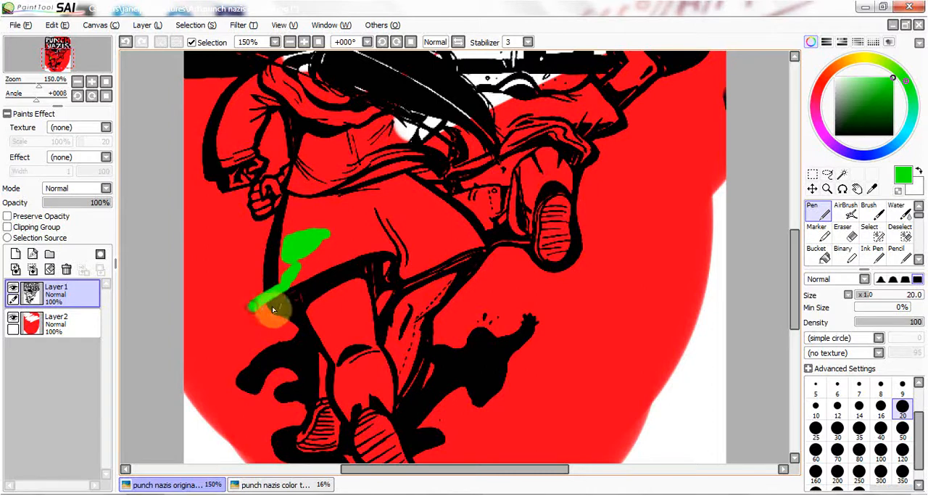
{"action": "left_click", "coordinate": [127, 42]}
{"action": "left_click", "coordinate": [126, 42]}
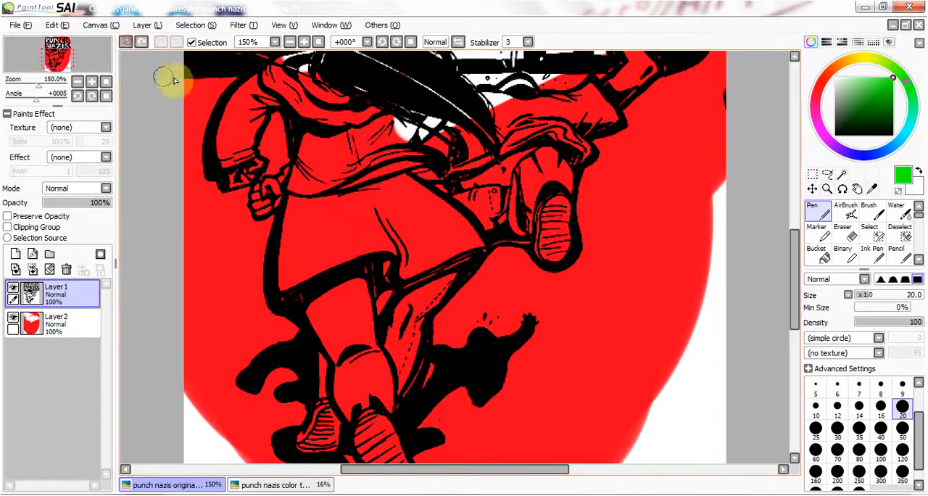
- Switch to the punch nazis color image and examine its finished colouring up close and as a whole
{"action": "left_click", "coordinate": [289, 42]}
{"action": "left_click", "coordinate": [289, 42]}
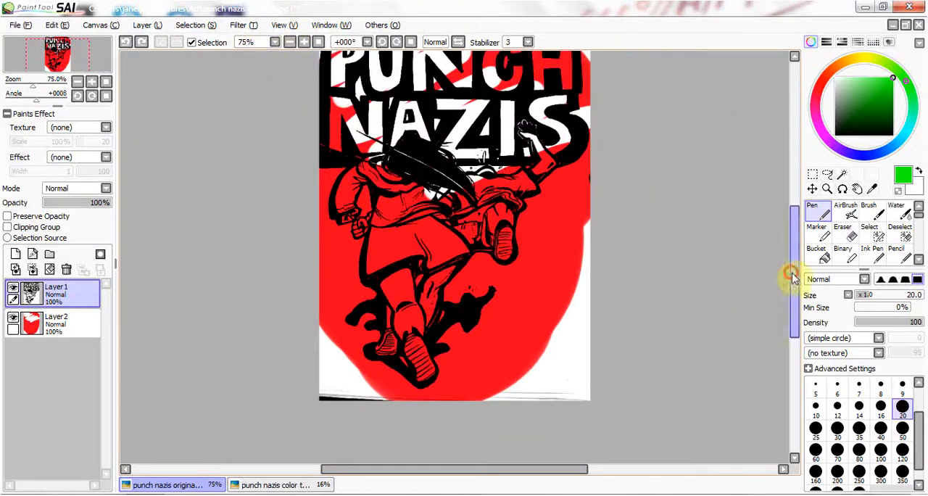
{"action": "left_click_drag", "start_coordinate": [789, 275], "coordinate": [797, 258]}
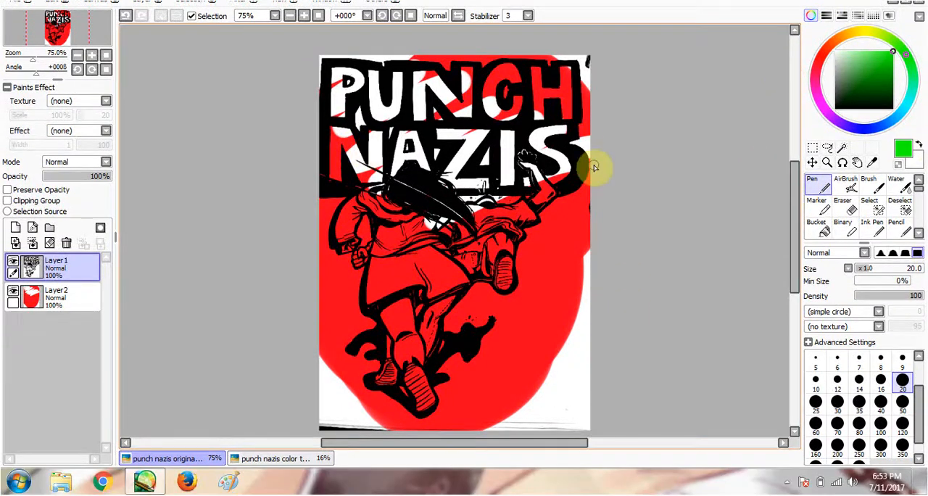
{"action": "left_click", "coordinate": [254, 460]}
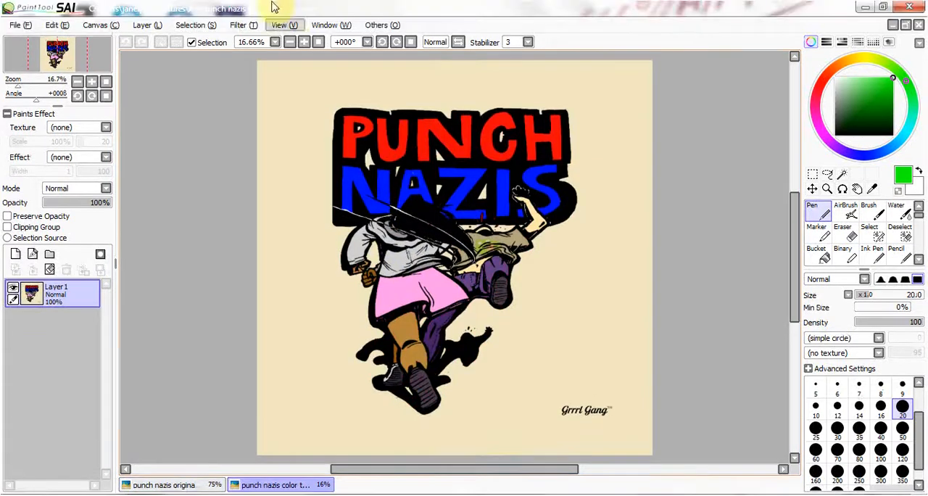
{"action": "left_click", "coordinate": [304, 16]}
{"action": "left_click", "coordinate": [302, 41]}
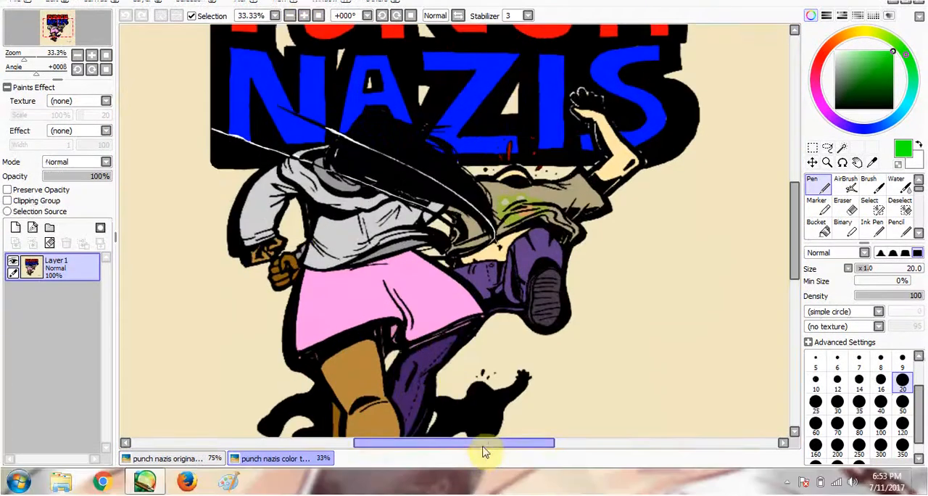
{"action": "left_click_drag", "start_coordinate": [484, 444], "coordinate": [435, 432]}
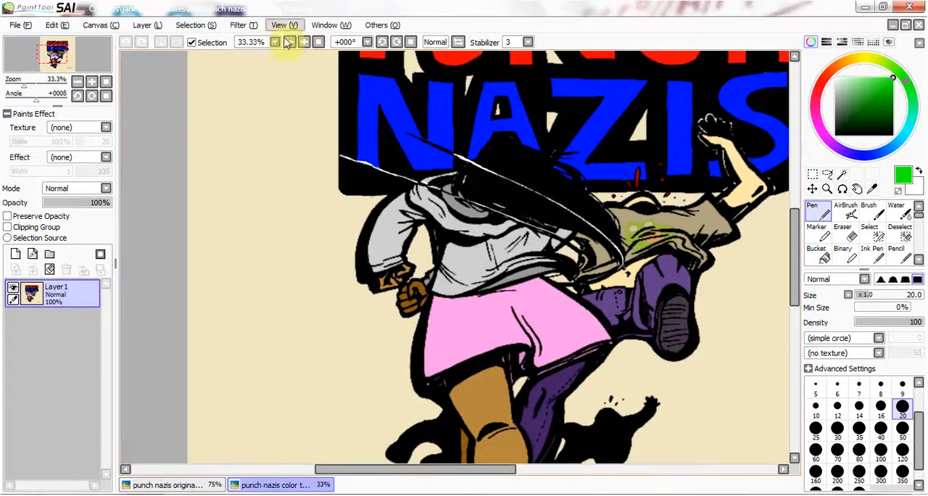
{"action": "left_click", "coordinate": [303, 41]}
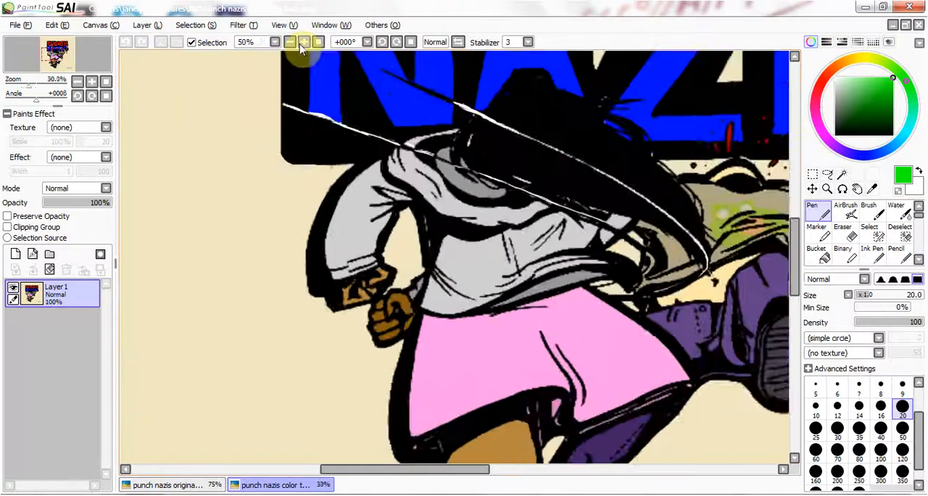
{"action": "left_click", "coordinate": [302, 42]}
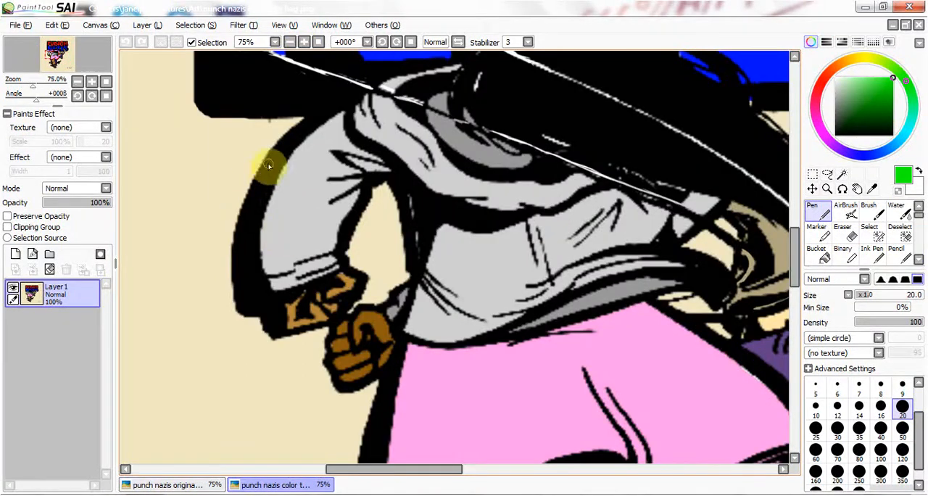
{"action": "left_click", "coordinate": [289, 42]}
{"action": "left_click", "coordinate": [290, 41]}
{"action": "left_click", "coordinate": [289, 41]}
{"action": "left_click", "coordinate": [289, 41]}
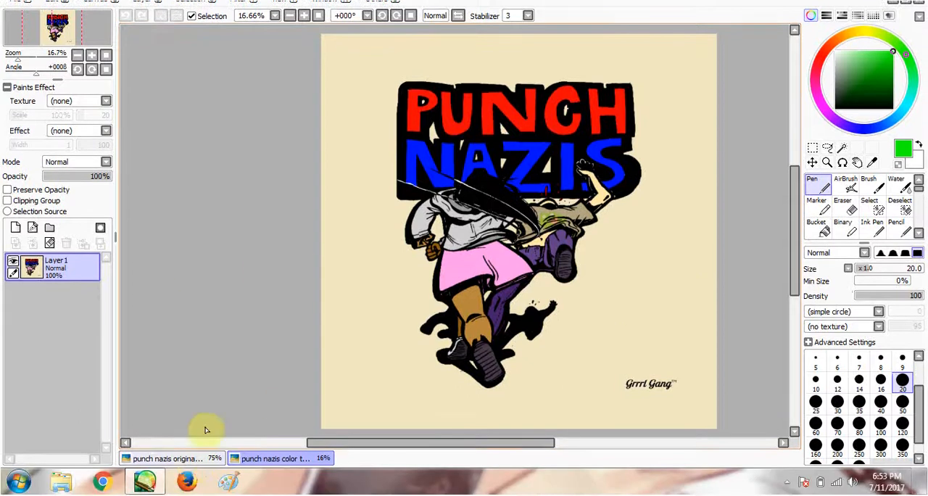
- Return to the punch nazis original image and enlarge its canvas to 300% in width and height
{"action": "left_click", "coordinate": [191, 459]}
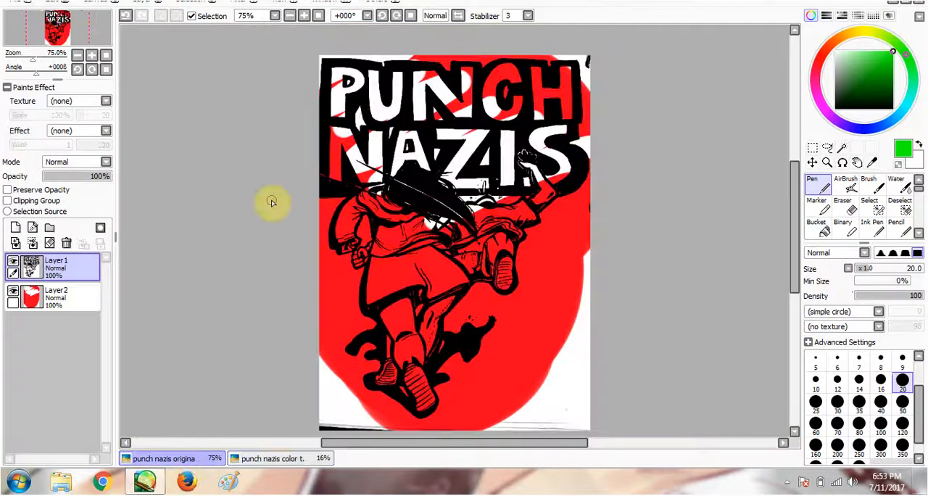
{"action": "left_click", "coordinate": [95, 34]}
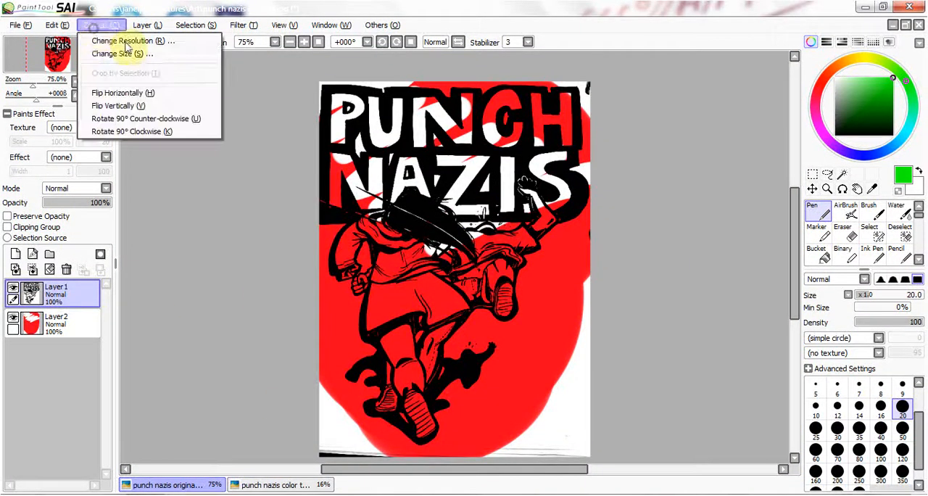
{"action": "left_click", "coordinate": [131, 54]}
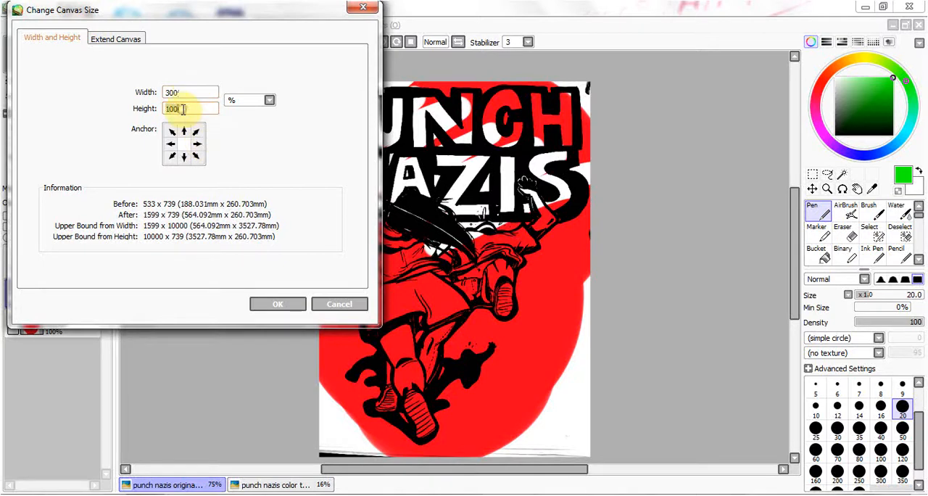
{"action": "left_click", "coordinate": [274, 305]}
{"action": "left_click", "coordinate": [290, 42]}
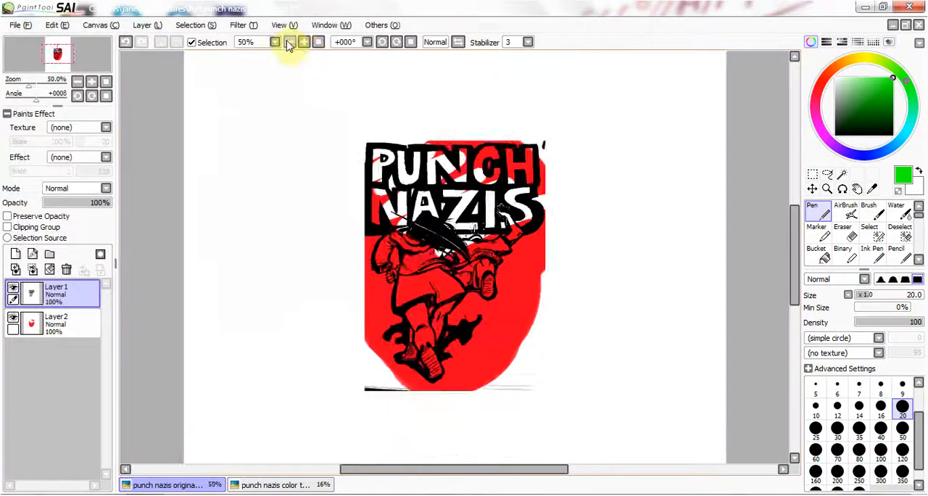
{"action": "left_click", "coordinate": [289, 42]}
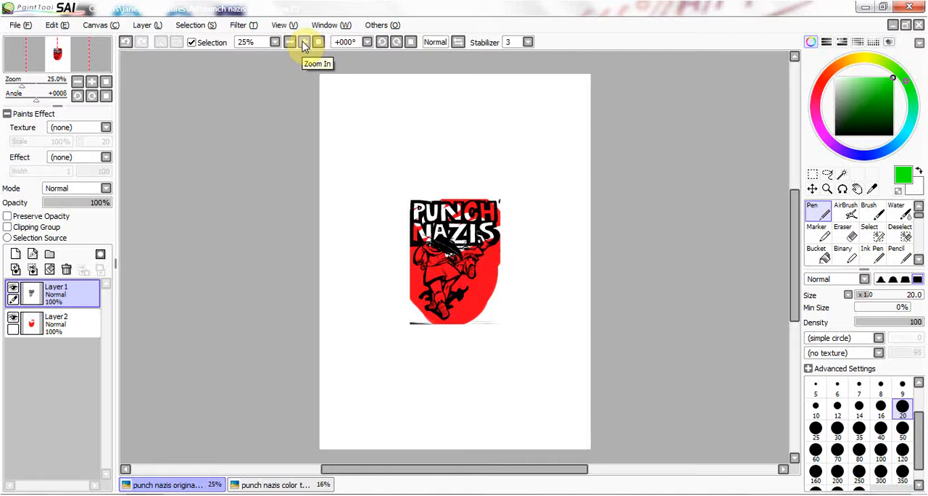
{"action": "left_click", "coordinate": [812, 174]}
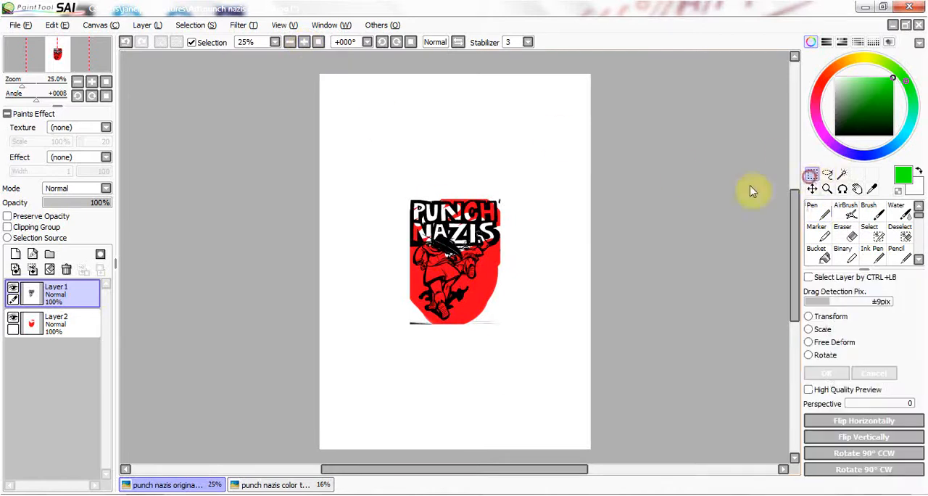
{"action": "left_click_drag", "start_coordinate": [400, 175], "coordinate": [514, 344]}
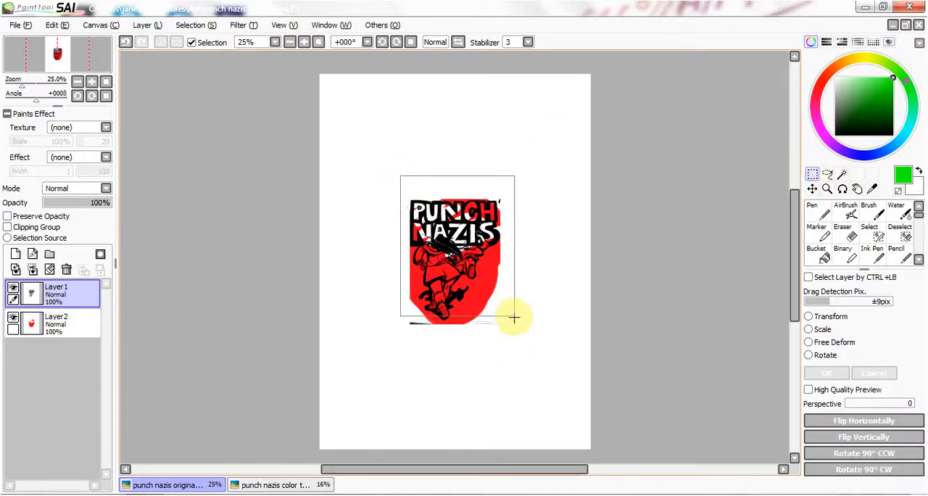
{"action": "left_click", "coordinate": [547, 307]}
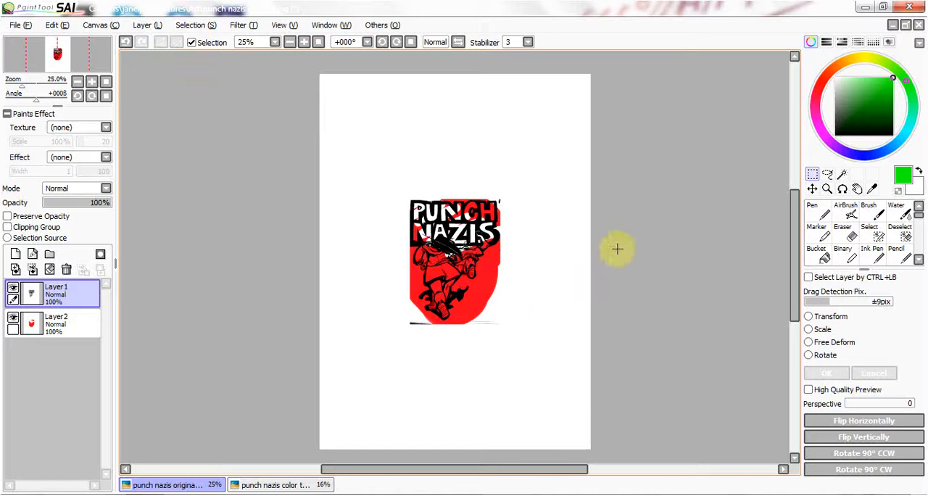
- Erase the stray scan lines and marks around the drawing's edges on Layer1 with the Eraser at size 50
{"action": "left_click", "coordinate": [305, 43]}
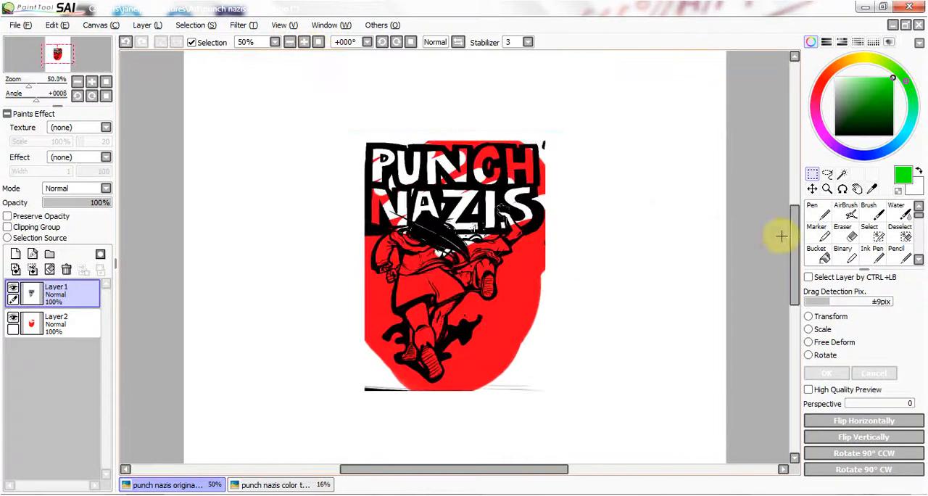
{"action": "left_click_drag", "start_coordinate": [794, 245], "coordinate": [793, 265]}
{"action": "left_click", "coordinate": [305, 43]}
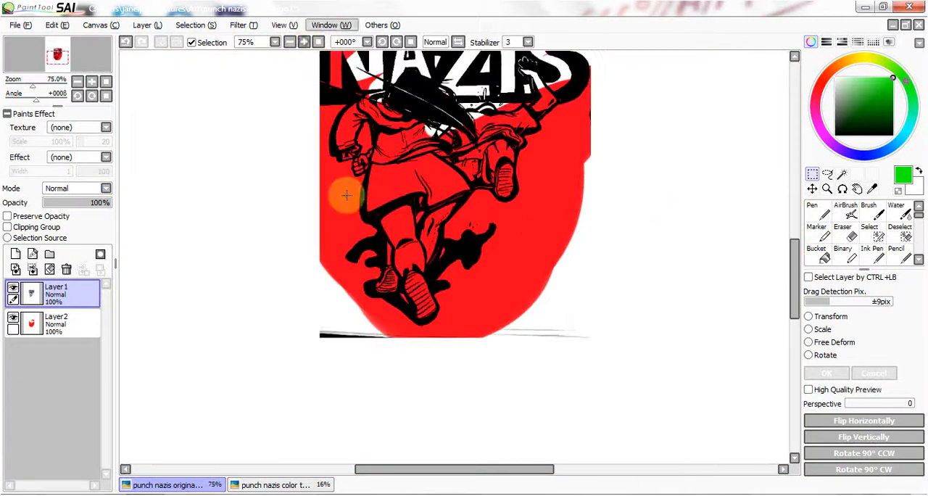
{"action": "key", "text": "e"}
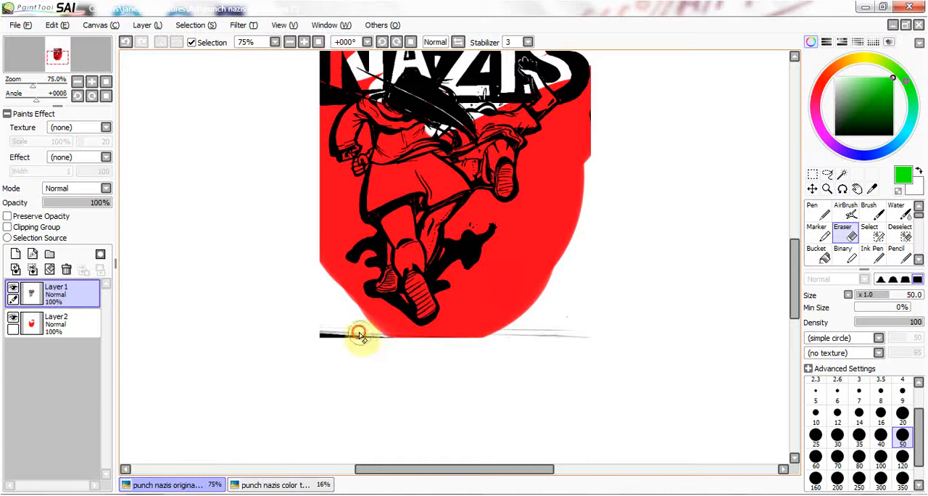
{"action": "mouse_move", "coordinate": [483, 336]}
{"action": "left_mouse_down"}
{"action": "mouse_move", "coordinate": [524, 330]}
{"action": "mouse_move", "coordinate": [558, 347]}
{"action": "mouse_move", "coordinate": [592, 325]}
{"action": "left_mouse_up"}
{"action": "left_click_drag", "start_coordinate": [794, 268], "coordinate": [793, 227]}
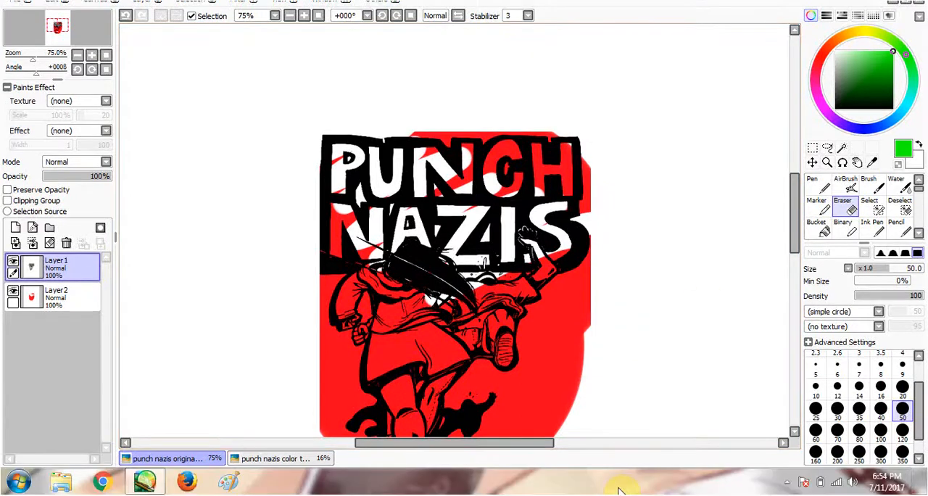
- Select the whole drawing on Layer1 with a rectangular selection around it
{"action": "left_click", "coordinate": [812, 148]}
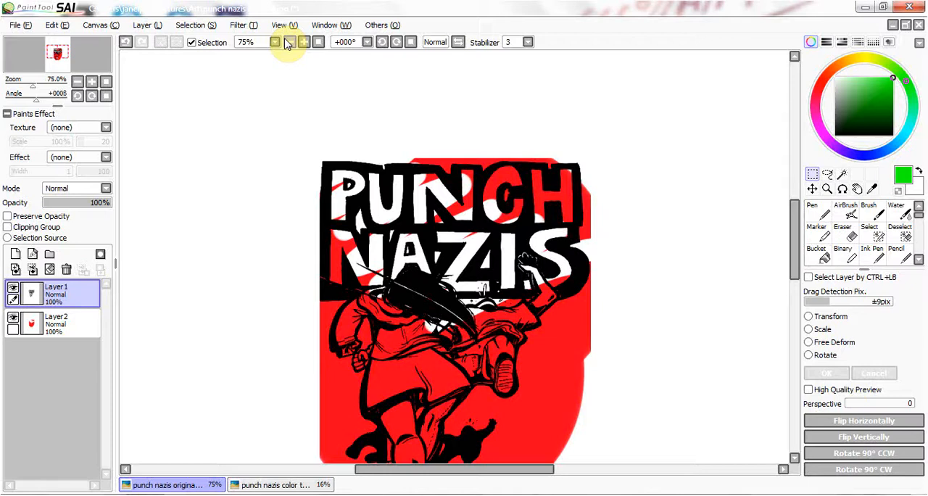
{"action": "left_click", "coordinate": [290, 42]}
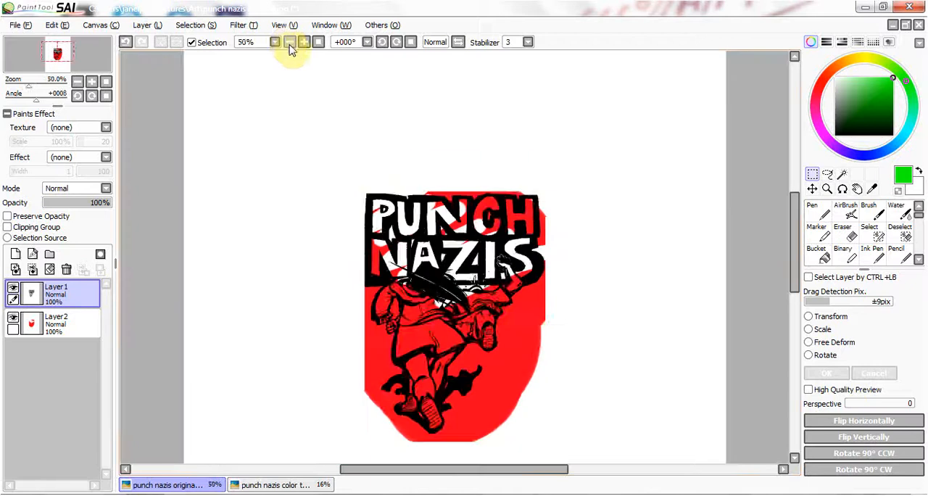
{"action": "left_click", "coordinate": [289, 42]}
{"action": "left_click_drag", "start_coordinate": [390, 201], "coordinate": [529, 393]}
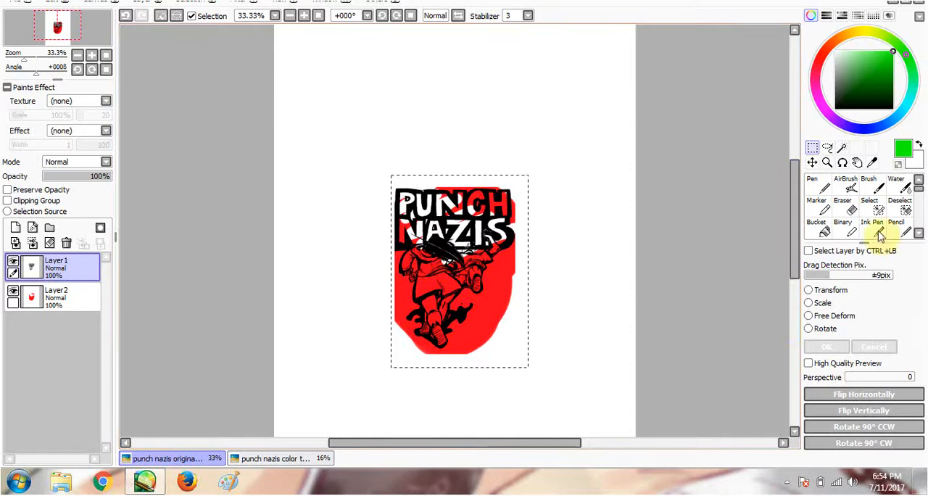
- Scale the selected line art up to fill most of the canvas width, apply the transformation and deselect
{"action": "left_click", "coordinate": [808, 303]}
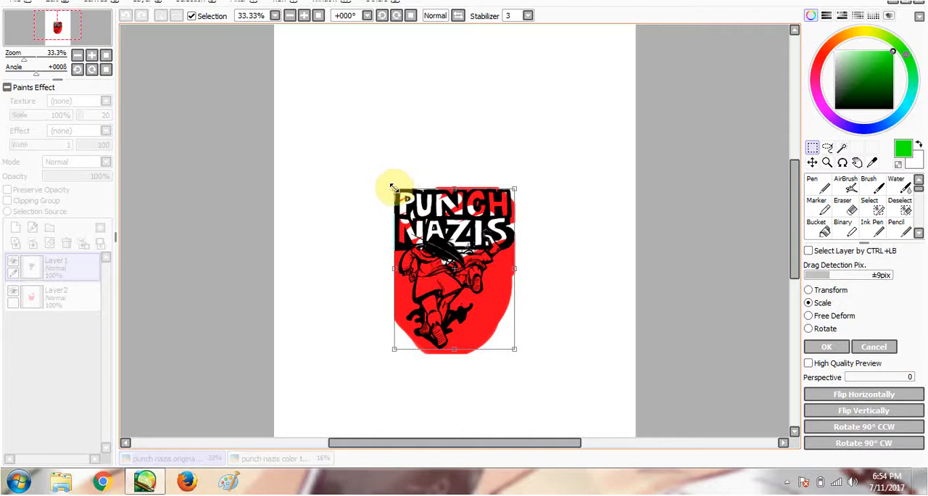
{"action": "left_click_drag", "start_coordinate": [391, 187], "coordinate": [310, 76]}
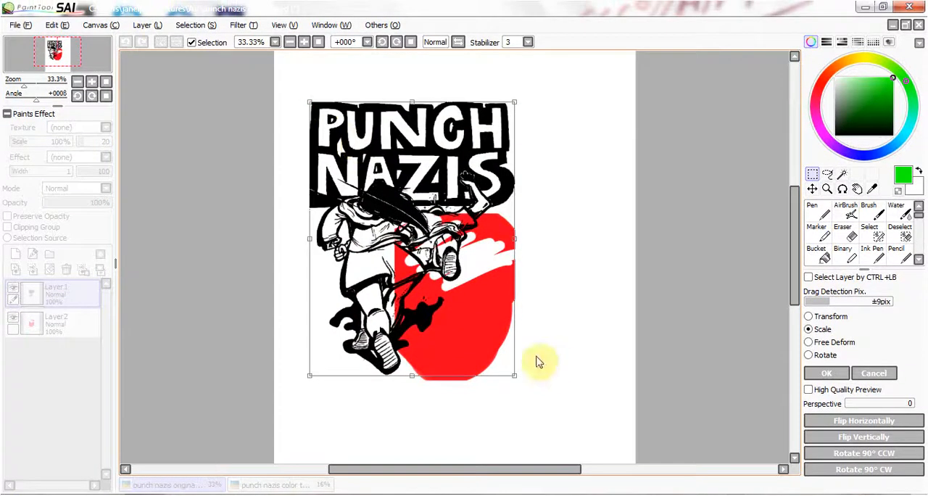
{"action": "left_click_drag", "start_coordinate": [514, 375], "coordinate": [593, 427]}
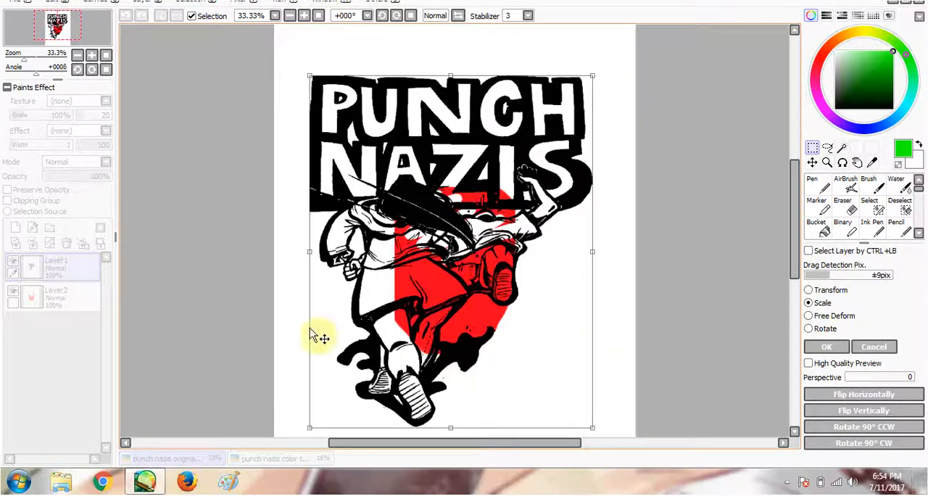
{"action": "mouse_move", "coordinate": [314, 259]}
{"action": "left_mouse_down"}
{"action": "mouse_move", "coordinate": [307, 249]}
{"action": "mouse_move", "coordinate": [315, 251]}
{"action": "left_mouse_up"}
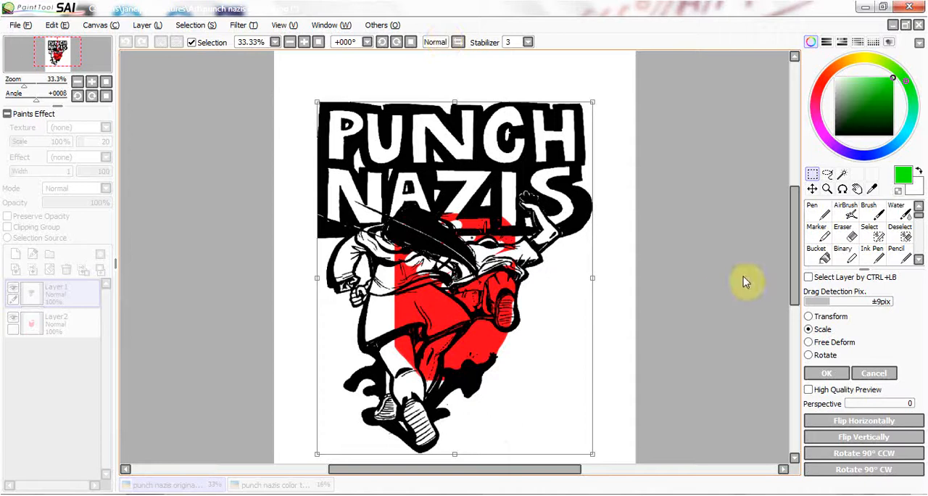
{"action": "mouse_move", "coordinate": [788, 274]}
{"action": "left_mouse_down"}
{"action": "mouse_move", "coordinate": [797, 244]}
{"action": "mouse_move", "coordinate": [791, 295]}
{"action": "mouse_move", "coordinate": [789, 287]}
{"action": "left_mouse_up"}
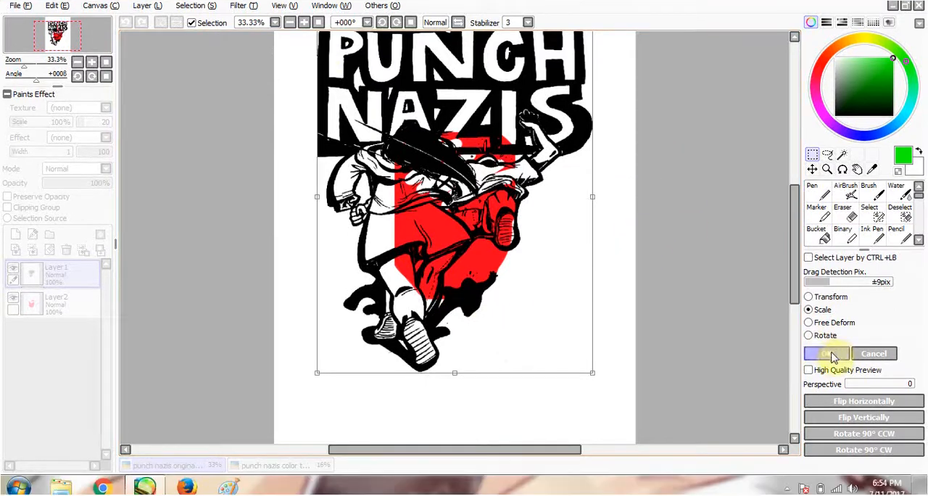
{"action": "left_click", "coordinate": [831, 355]}
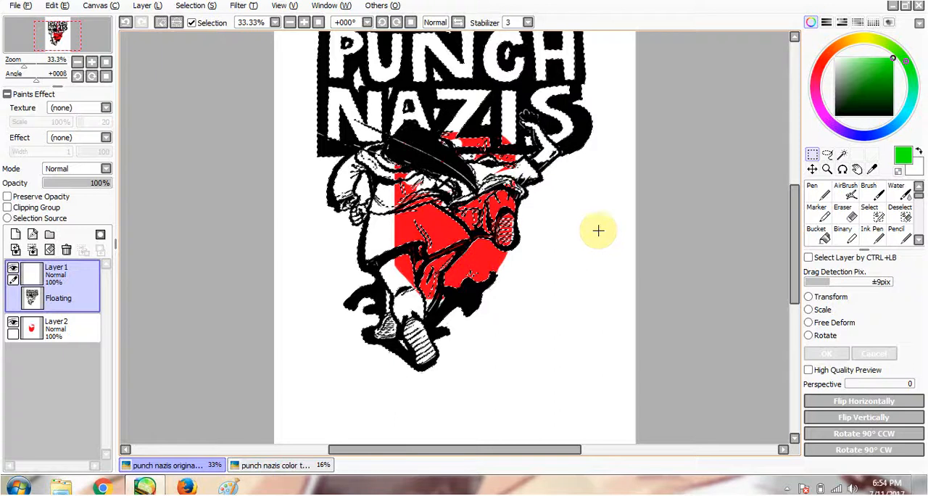
{"action": "left_click", "coordinate": [701, 269]}
- Erase all the remaining red from Layer2 with the Eraser at size 120, and return to the rectangular selection tool
{"action": "left_click_drag", "start_coordinate": [793, 263], "coordinate": [773, 246]}
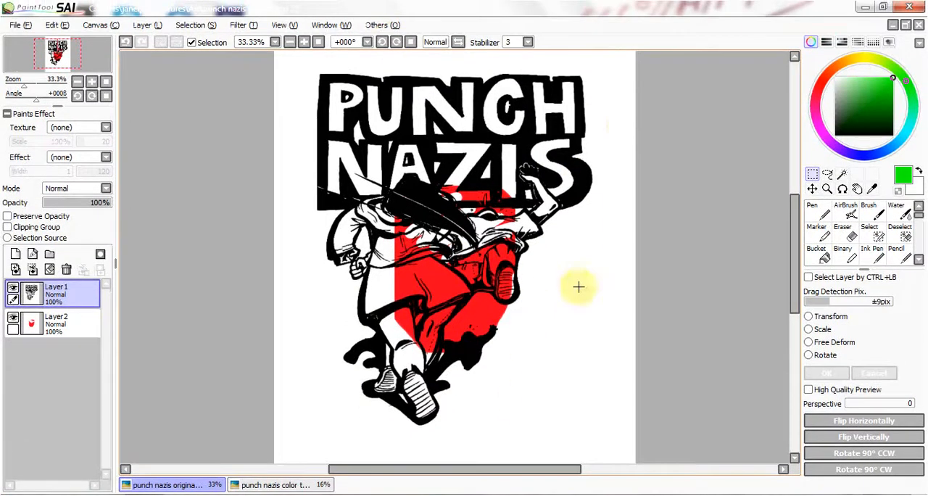
{"action": "left_click", "coordinate": [66, 321]}
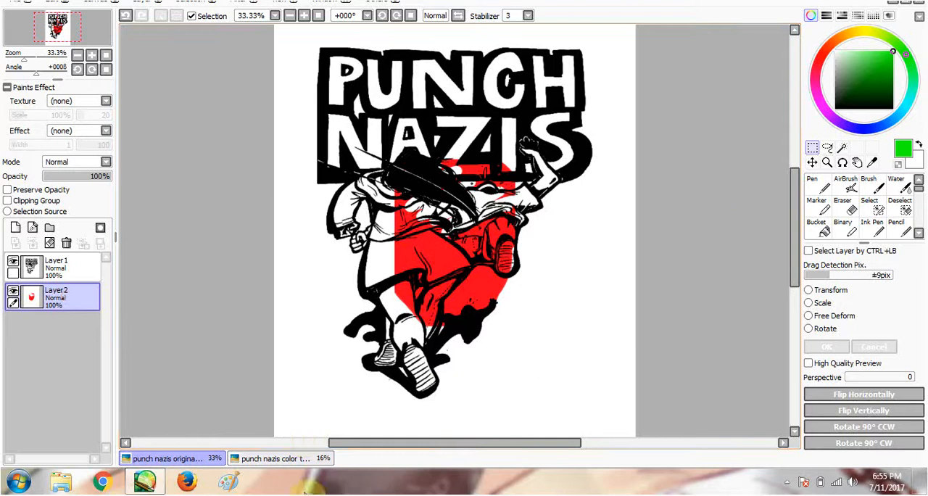
{"action": "key", "text": "e"}
{"action": "left_click", "coordinate": [902, 434]}
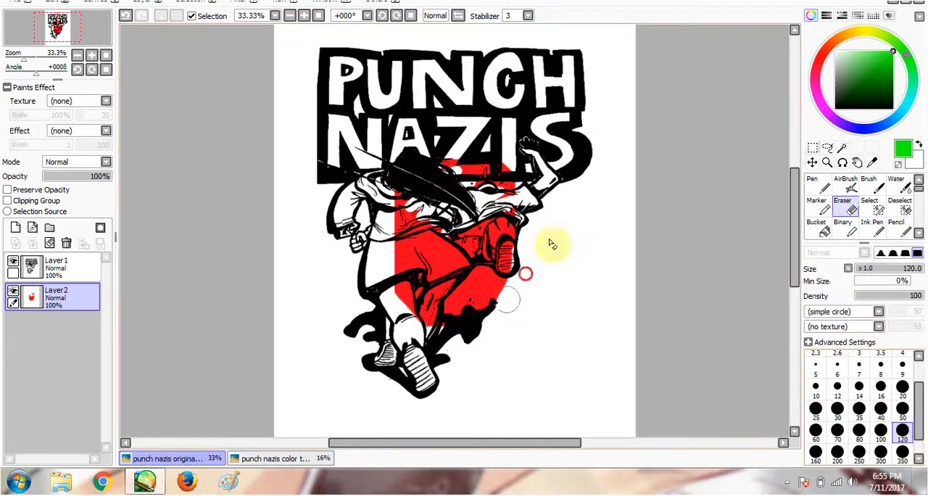
{"action": "mouse_move", "coordinate": [551, 246]}
{"action": "left_mouse_down"}
{"action": "mouse_move", "coordinate": [508, 215]}
{"action": "mouse_move", "coordinate": [407, 305]}
{"action": "mouse_move", "coordinate": [441, 251]}
{"action": "mouse_move", "coordinate": [463, 159]}
{"action": "mouse_move", "coordinate": [390, 250]}
{"action": "mouse_move", "coordinate": [425, 134]}
{"action": "mouse_move", "coordinate": [369, 187]}
{"action": "left_mouse_up"}
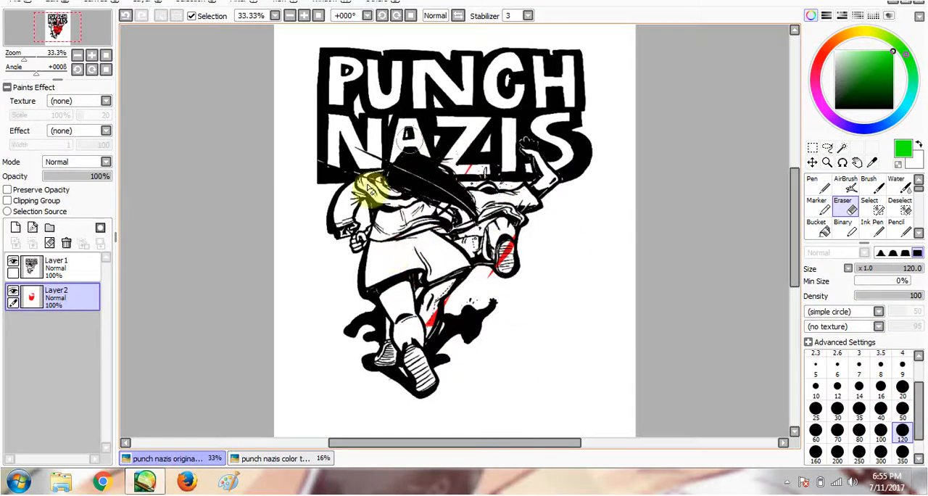
{"action": "mouse_move", "coordinate": [464, 200]}
{"action": "left_mouse_down"}
{"action": "mouse_move", "coordinate": [456, 298]}
{"action": "mouse_move", "coordinate": [534, 213]}
{"action": "mouse_move", "coordinate": [445, 329]}
{"action": "mouse_move", "coordinate": [415, 294]}
{"action": "left_mouse_up"}
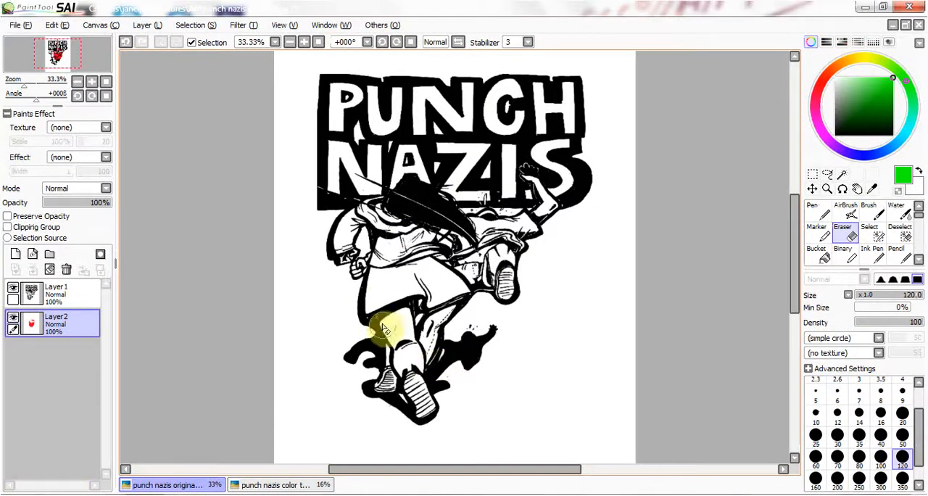
{"action": "mouse_move", "coordinate": [302, 91]}
{"action": "left_mouse_down"}
{"action": "mouse_move", "coordinate": [292, 139]}
{"action": "mouse_move", "coordinate": [480, 202]}
{"action": "left_mouse_up"}
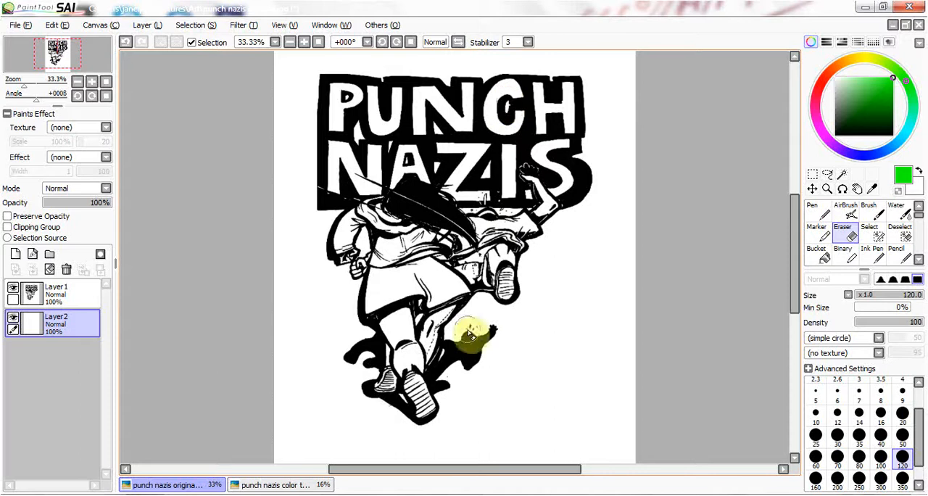
{"action": "key", "text": "m"}
{"action": "left_click", "coordinate": [304, 42]}
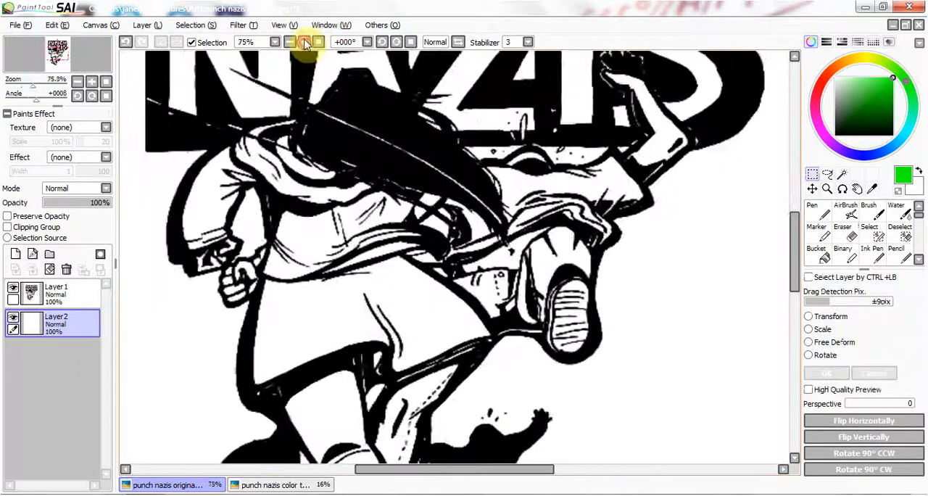
- Compare the large black shape below the NAZIS lettering close up in the original line art and in the coloured version of the drawing
{"action": "left_click", "coordinate": [305, 42]}
{"action": "left_click_drag", "start_coordinate": [522, 442], "coordinate": [483, 443]}
{"action": "left_click_drag", "start_coordinate": [795, 206], "coordinate": [795, 194]}
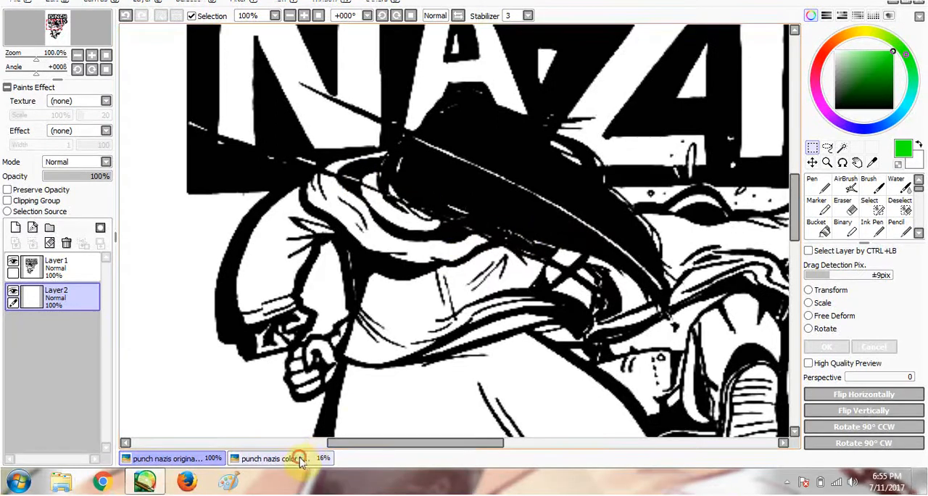
{"action": "left_click", "coordinate": [299, 459]}
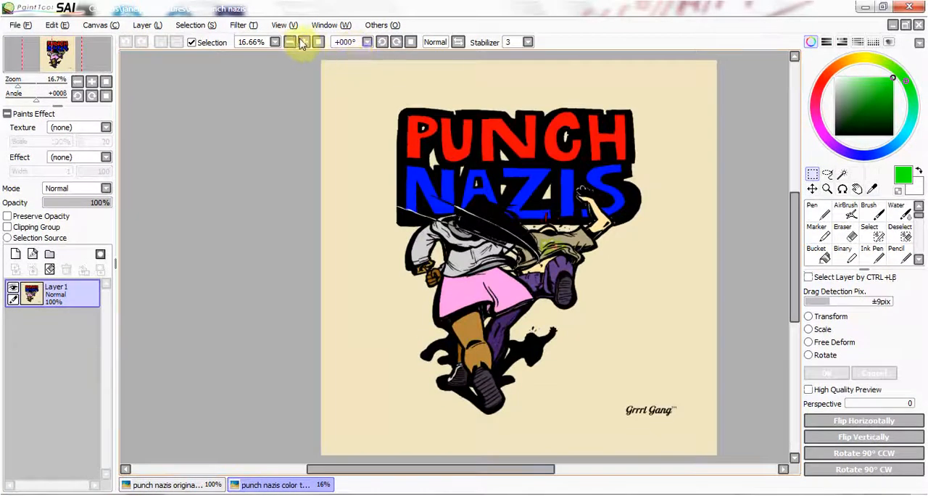
{"action": "left_click", "coordinate": [303, 42]}
{"action": "left_click", "coordinate": [303, 42]}
{"action": "left_click", "coordinate": [303, 42]}
{"action": "left_click", "coordinate": [303, 42]}
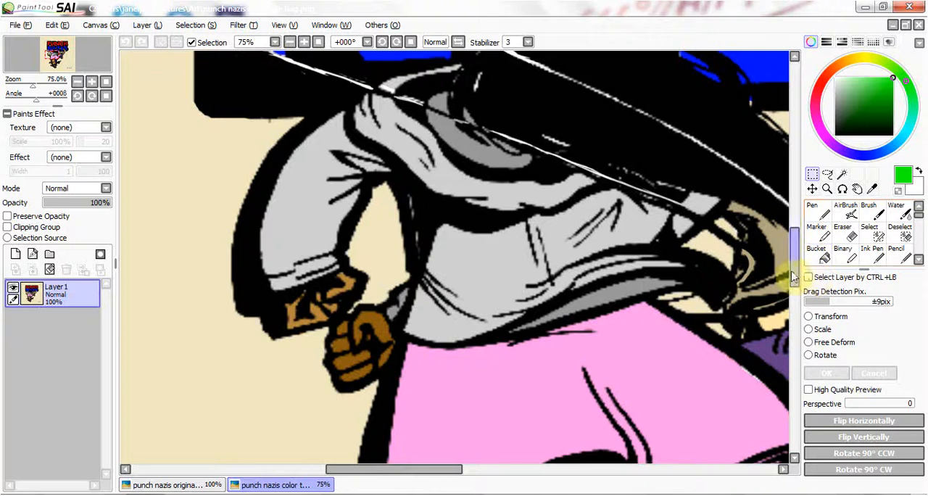
{"action": "left_click_drag", "start_coordinate": [793, 275], "coordinate": [793, 249]}
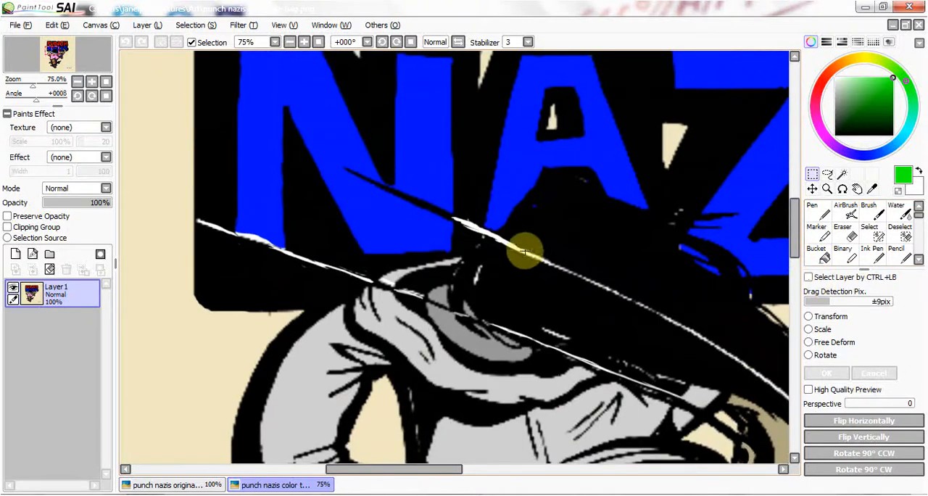
{"action": "left_click", "coordinate": [303, 42]}
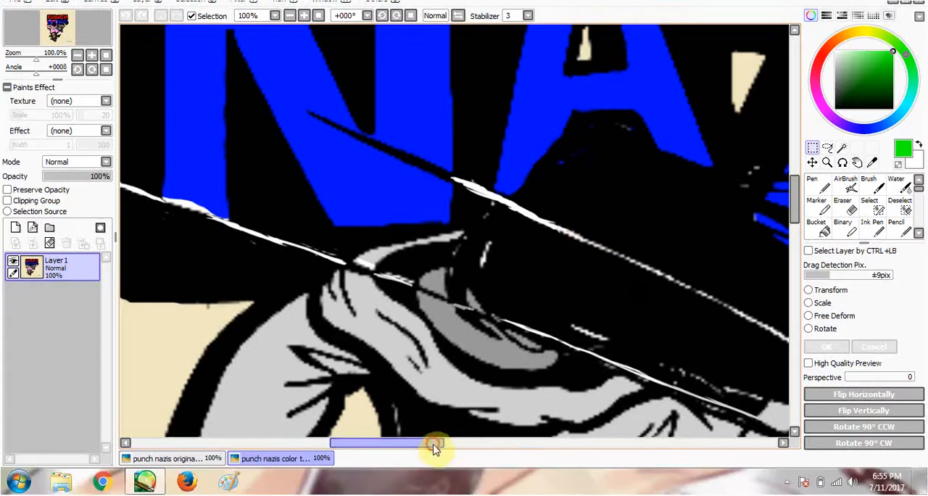
{"action": "left_click_drag", "start_coordinate": [433, 443], "coordinate": [474, 442]}
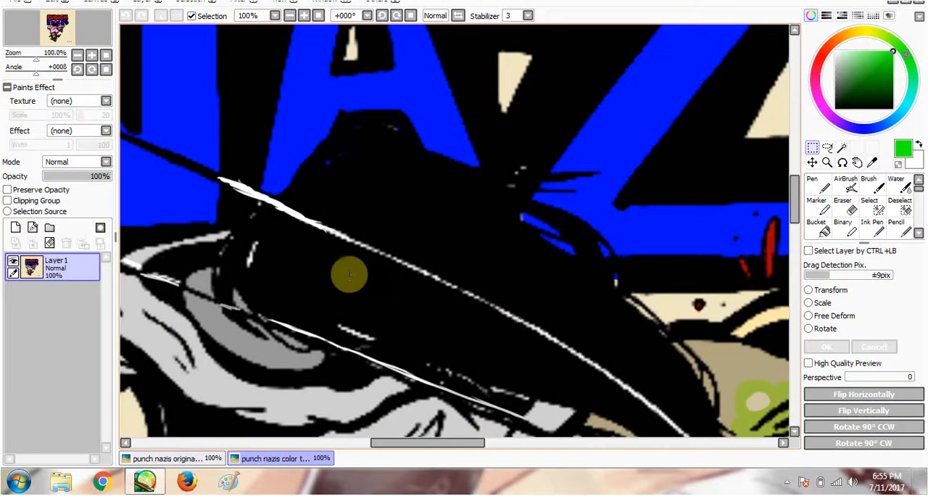
{"action": "left_click_drag", "start_coordinate": [451, 442], "coordinate": [421, 442]}
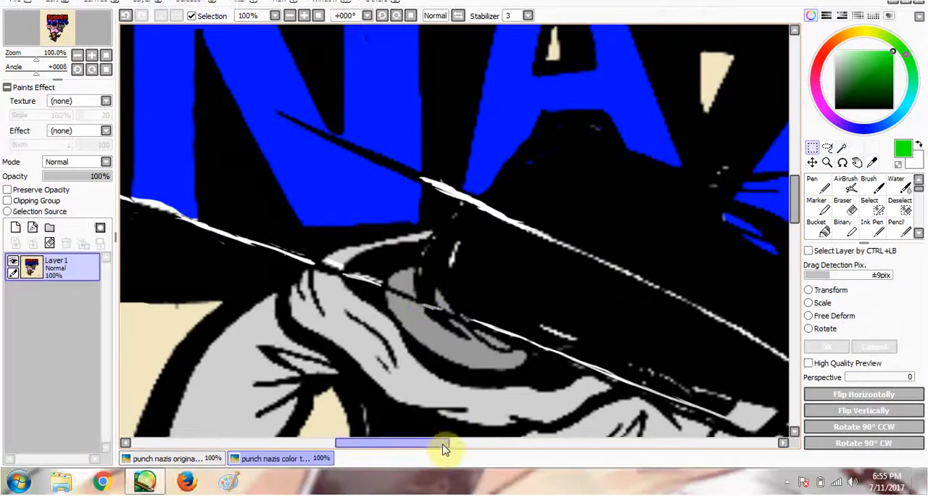
{"action": "left_click_drag", "start_coordinate": [439, 469], "coordinate": [420, 473]}
{"action": "left_click_drag", "start_coordinate": [389, 446], "coordinate": [464, 449]}
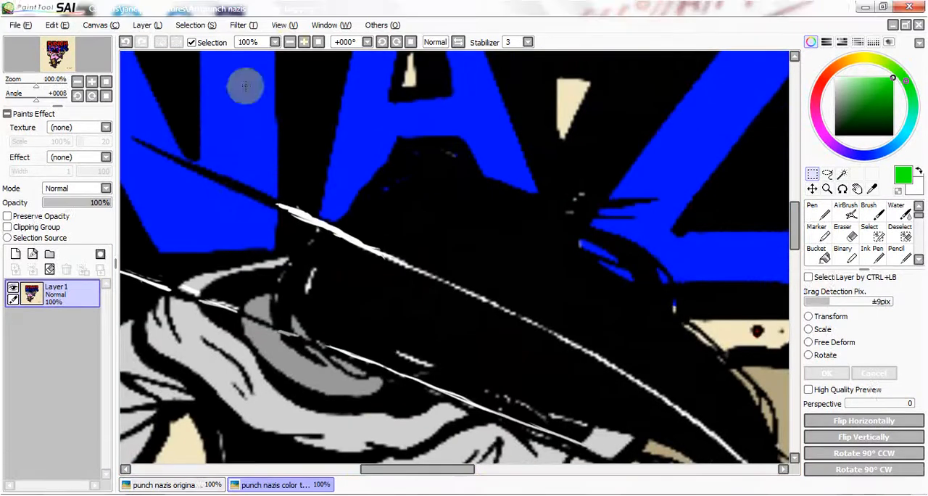
{"action": "left_click", "coordinate": [288, 43]}
{"action": "left_click", "coordinate": [288, 43]}
{"action": "left_click", "coordinate": [288, 44]}
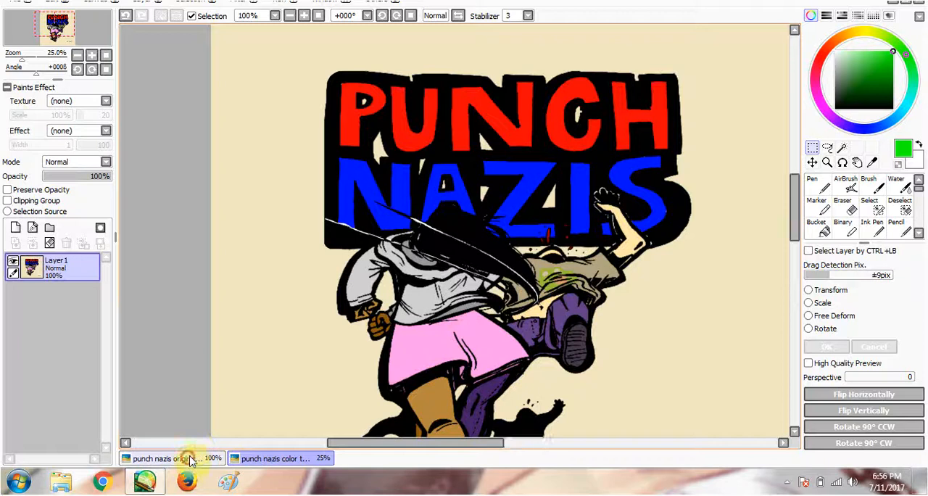
- Return to the original drawing and scribble green strokes across the artwork on Layer2 with the Pen at size 50
{"action": "left_click", "coordinate": [191, 459]}
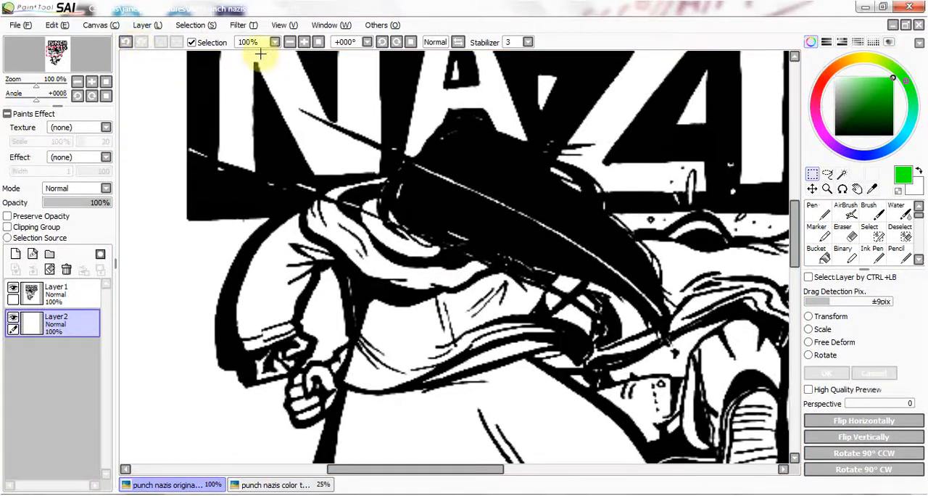
{"action": "left_click", "coordinate": [289, 42]}
{"action": "left_click", "coordinate": [289, 42]}
{"action": "left_click", "coordinate": [289, 42]}
{"action": "left_click", "coordinate": [289, 42]}
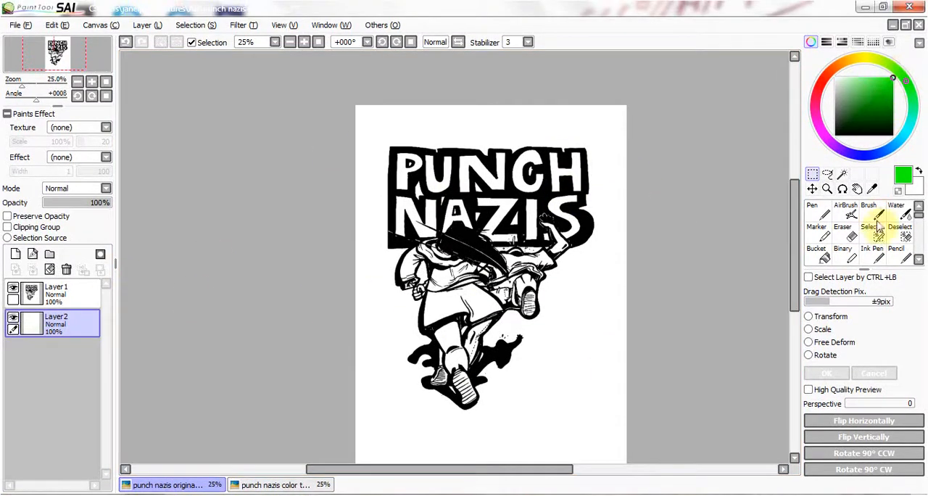
{"action": "left_click", "coordinate": [812, 214]}
{"action": "left_click", "coordinate": [902, 428]}
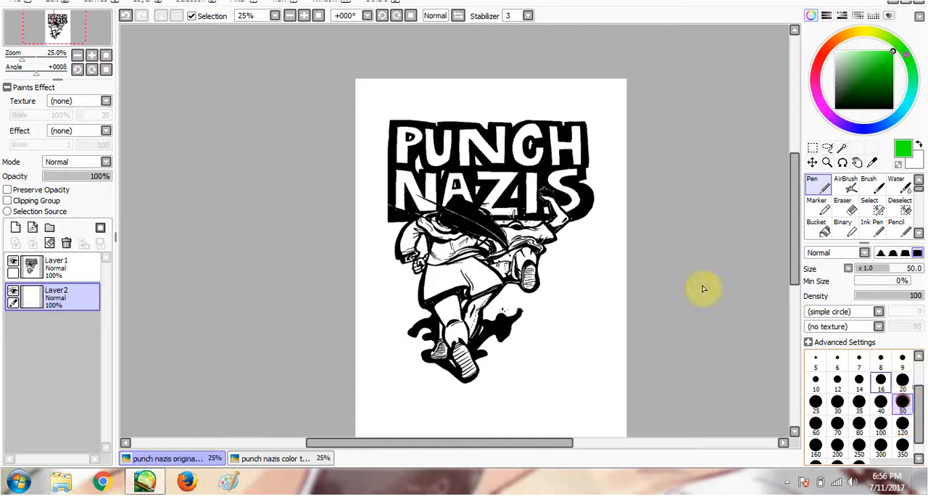
{"action": "mouse_move", "coordinate": [441, 297]}
{"action": "left_mouse_down"}
{"action": "mouse_move", "coordinate": [404, 259]}
{"action": "mouse_move", "coordinate": [500, 151]}
{"action": "mouse_move", "coordinate": [511, 288]}
{"action": "mouse_move", "coordinate": [405, 165]}
{"action": "mouse_move", "coordinate": [580, 217]}
{"action": "mouse_move", "coordinate": [449, 405]}
{"action": "mouse_move", "coordinate": [428, 340]}
{"action": "left_mouse_up"}
{"action": "left_click_drag", "start_coordinate": [443, 388], "coordinate": [620, 226]}
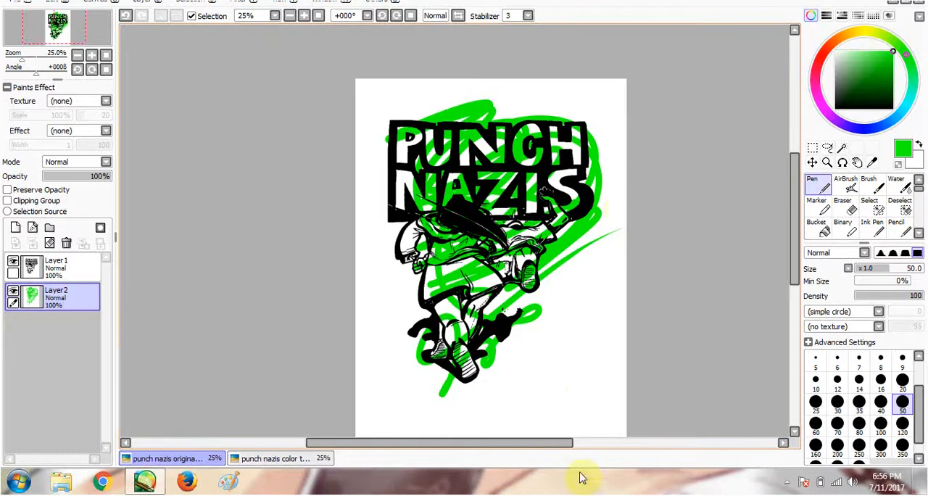
- Draw a wide green U-shaped curve with a dot inside it below the figures on Layer2
{"action": "left_click_drag", "start_coordinate": [558, 446], "coordinate": [580, 444]}
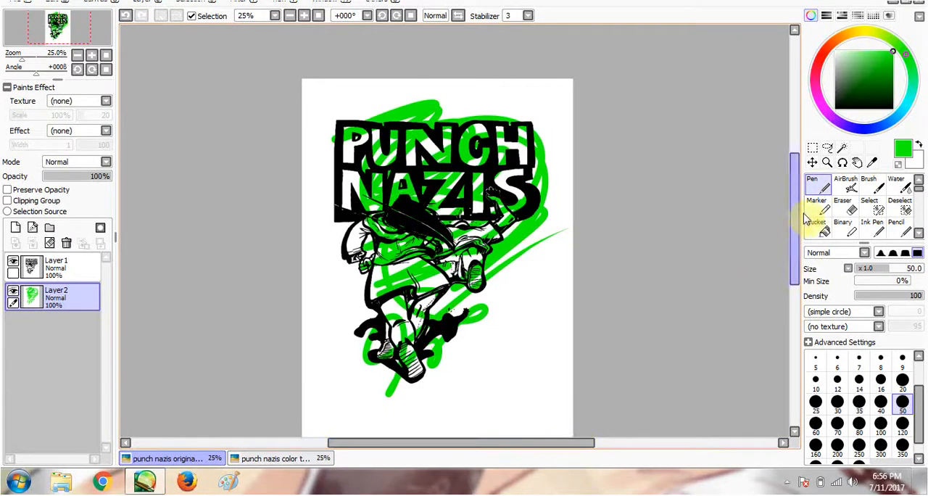
{"action": "left_click_drag", "start_coordinate": [797, 223], "coordinate": [800, 233]}
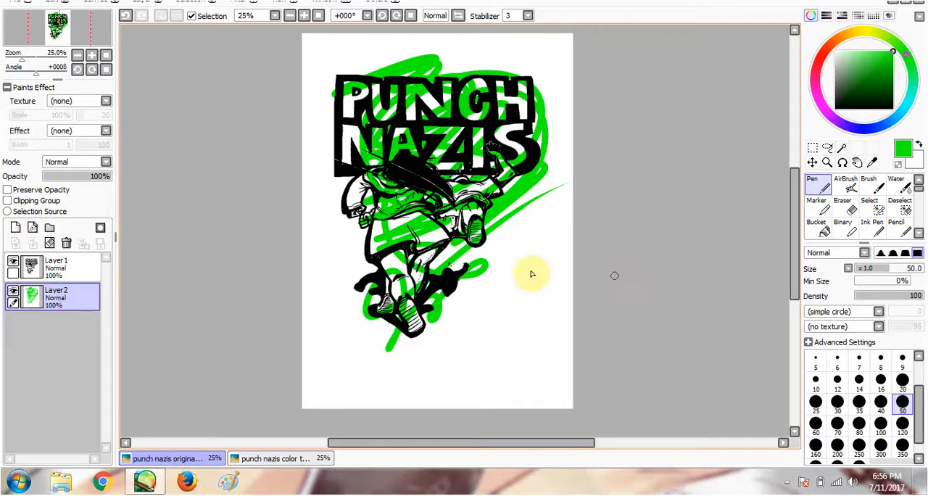
{"action": "mouse_move", "coordinate": [343, 341]}
{"action": "left_mouse_down"}
{"action": "mouse_move", "coordinate": [499, 337]}
{"action": "mouse_move", "coordinate": [501, 276]}
{"action": "left_mouse_up"}
{"action": "left_click", "coordinate": [412, 355]}
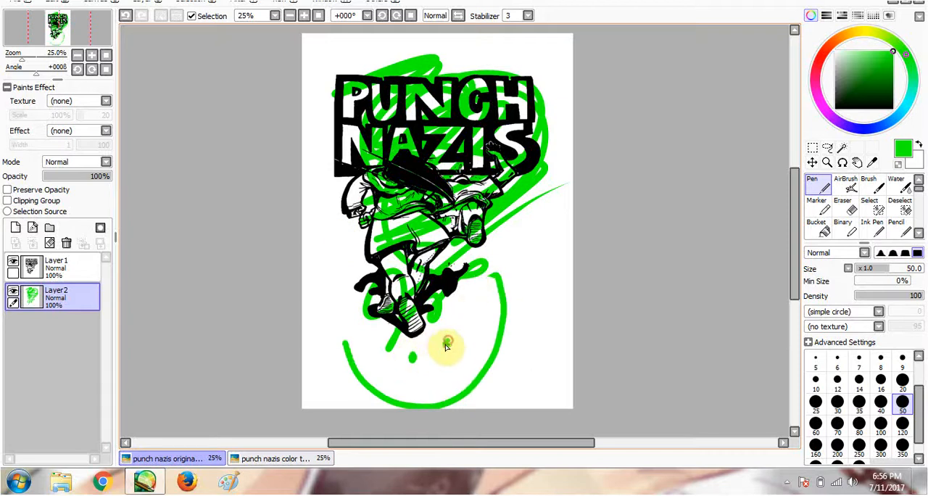